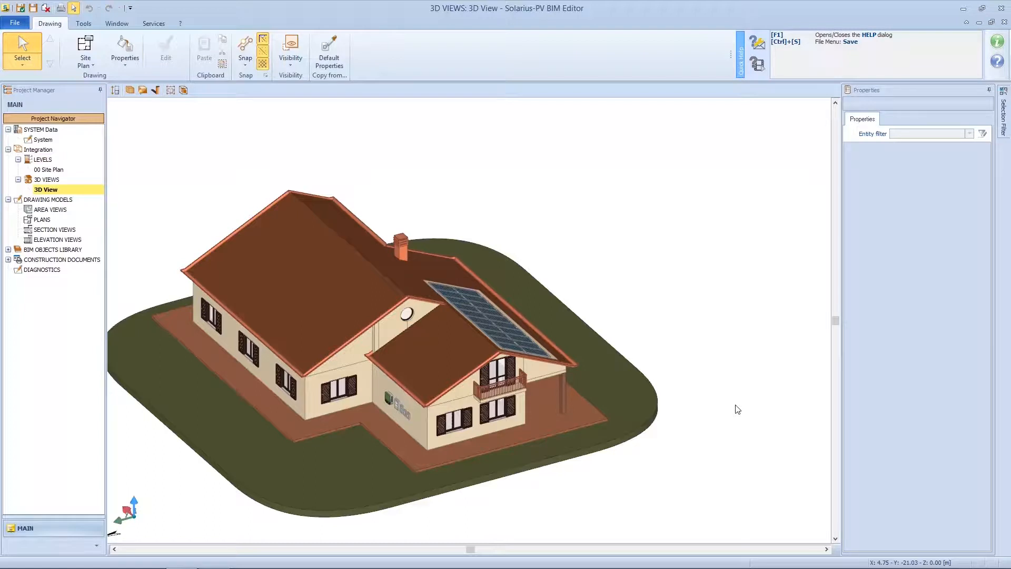
Examine the house's 3D model from several sides, including the roof's photovoltaic panels and the equipment mounted on the side wall
middle_click_drag(542, 409, 527, 404)
scroll(519, 356, "up", 1)
scroll(519, 357, "up", 2)
middle_click_drag(522, 355, 582, 352)
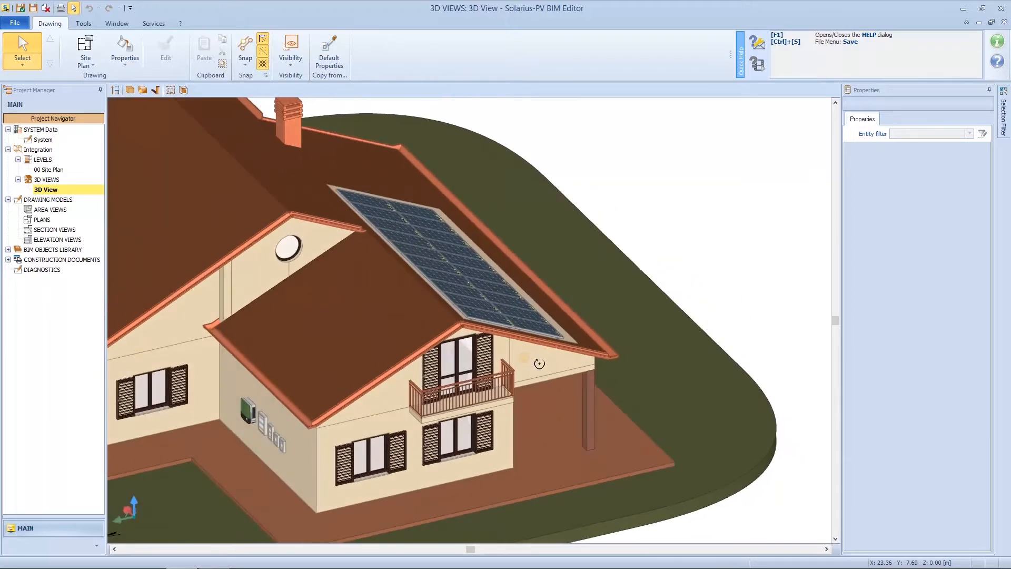
middle_click_drag(493, 395, 544, 397)
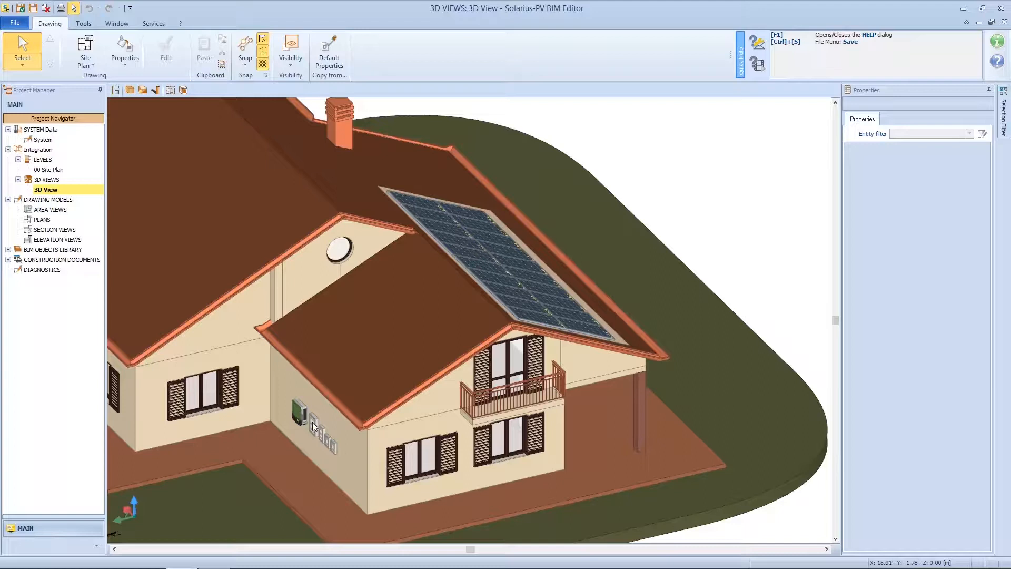
scroll(314, 424, "up", 1)
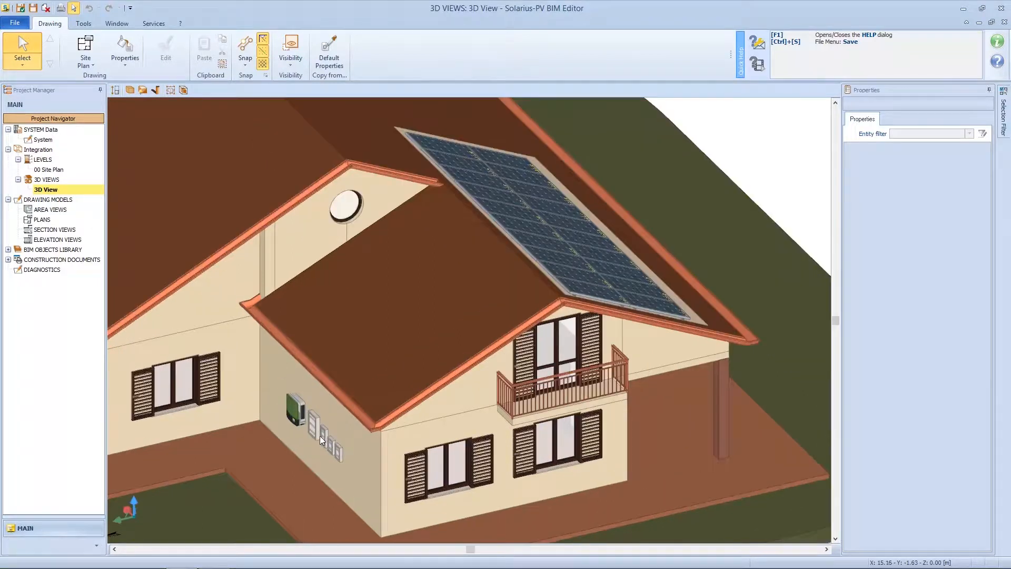
scroll(344, 452, "down", 3)
middle_click_drag(390, 405, 425, 371)
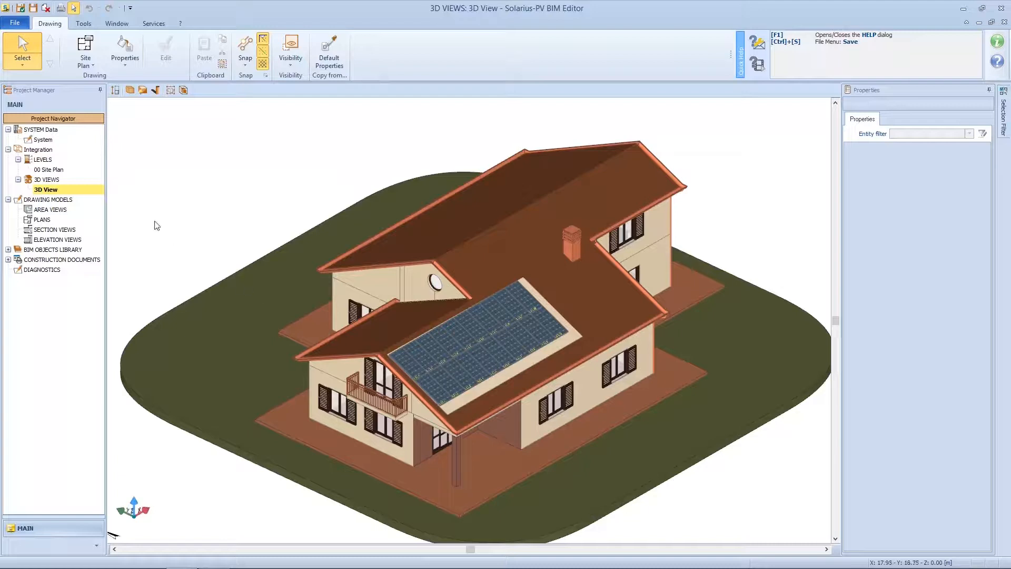
Insert an Area View on the 00 Site Plan level, placing its marker just below the plot outline
left_click(92, 67)
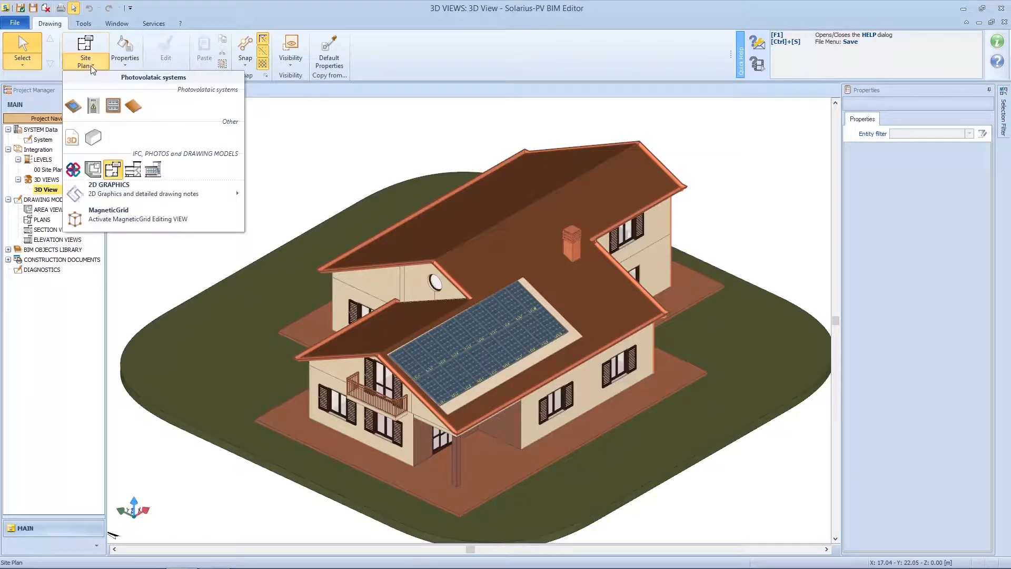
double_click(40, 169)
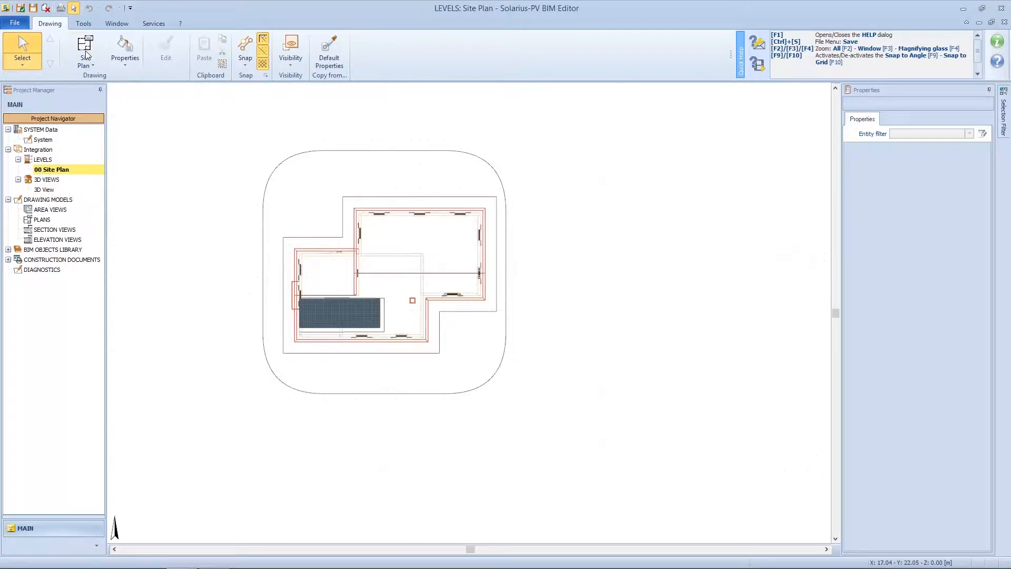
left_click(89, 65)
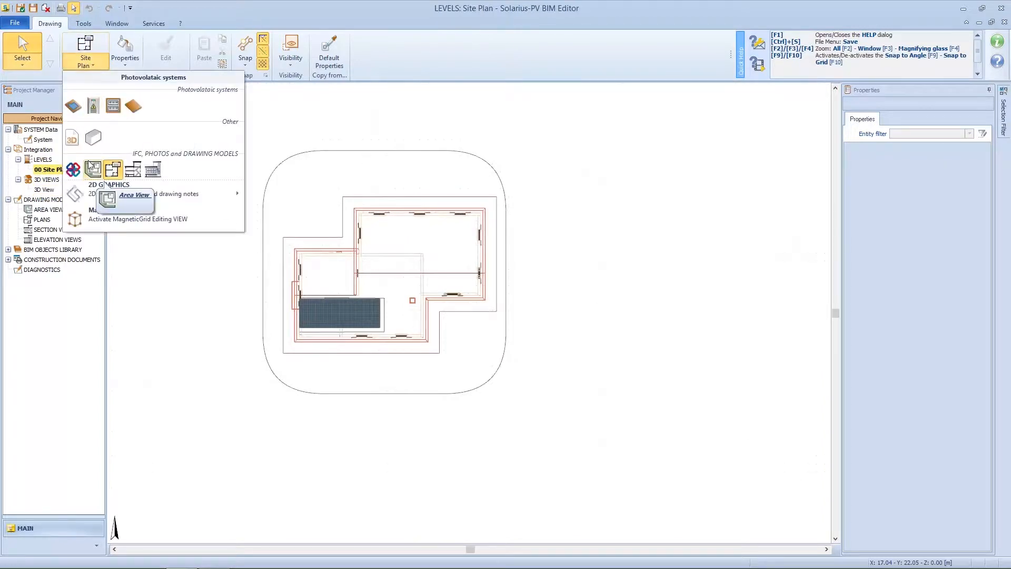
left_click(92, 169)
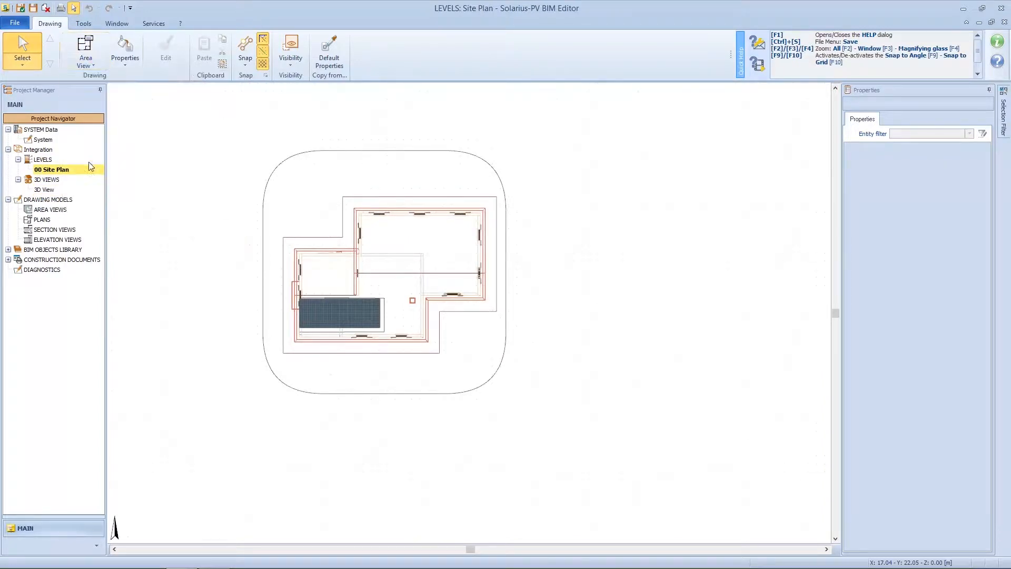
left_click(315, 410)
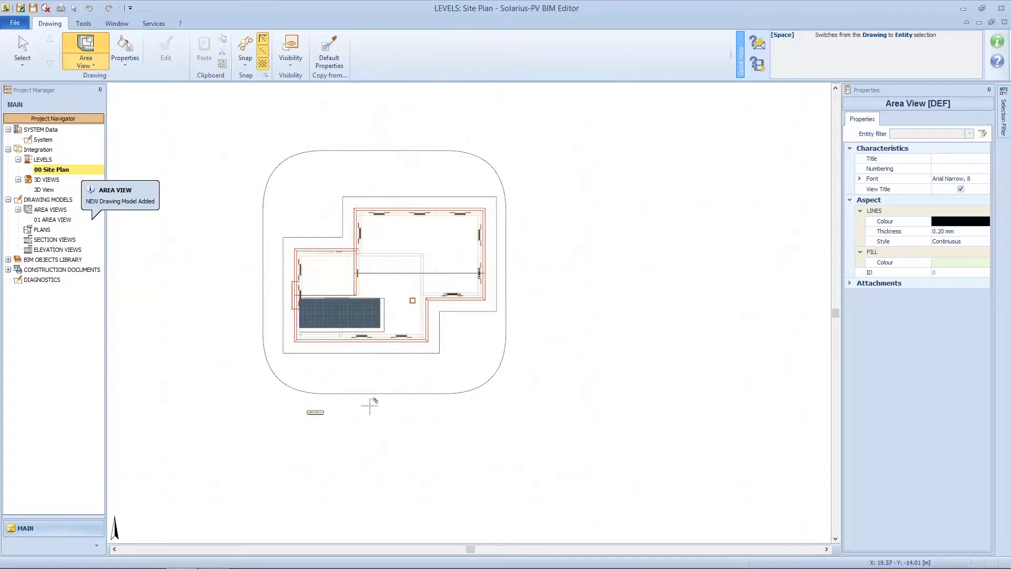
Open the 01 AREA VIEW drawing and change its title to "AREA VIEW ..."
double_click(63, 221)
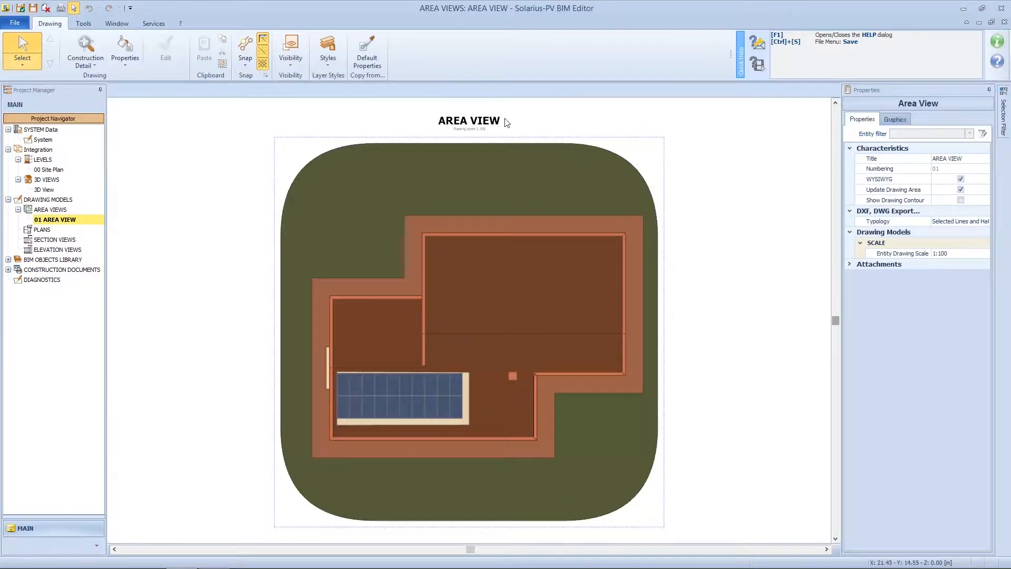
left_click(972, 159)
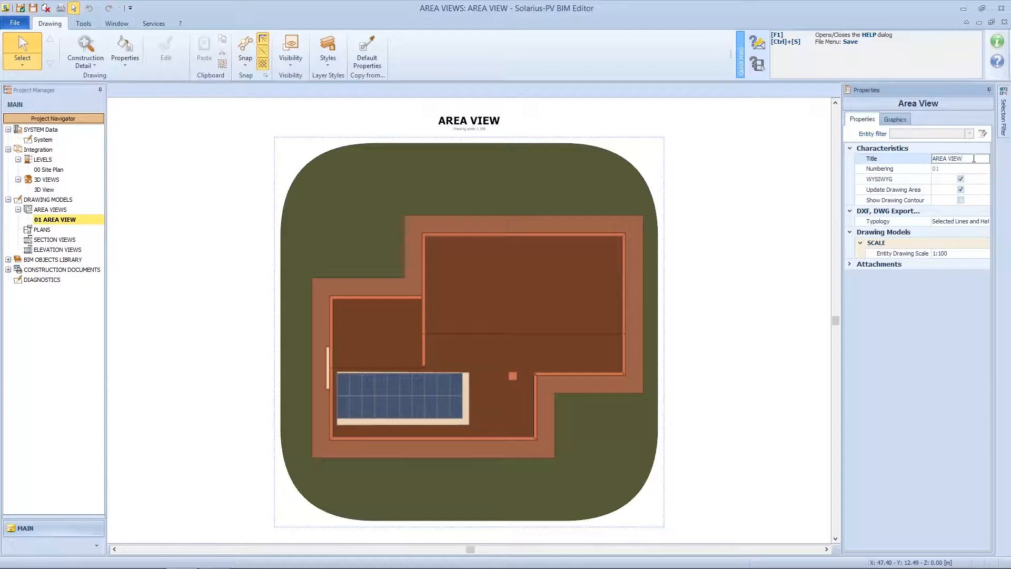
key("Return")
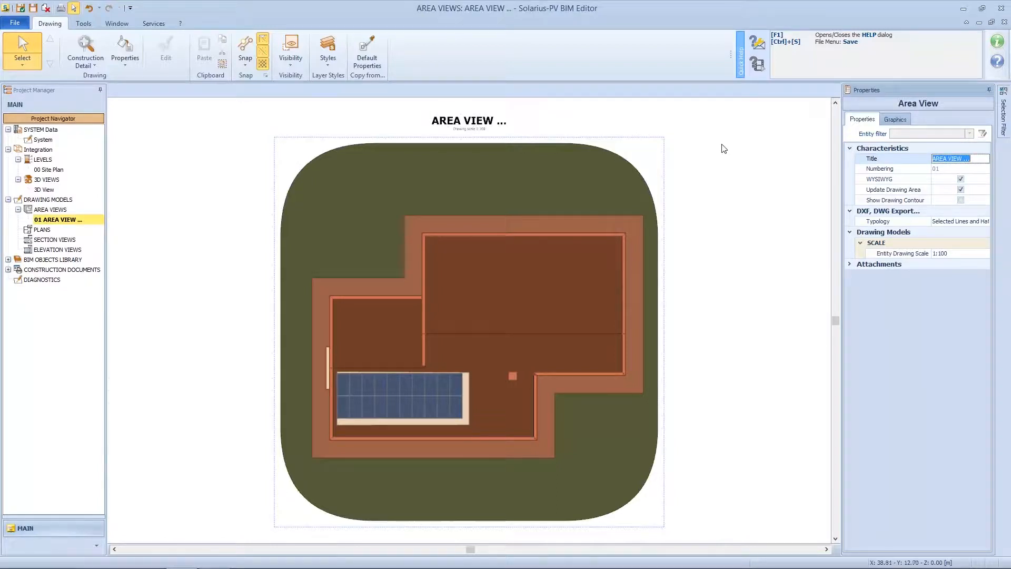
Try a drawing scale of 1:50 on the area view and return it to 1:100
left_click(953, 254)
left_click(953, 254)
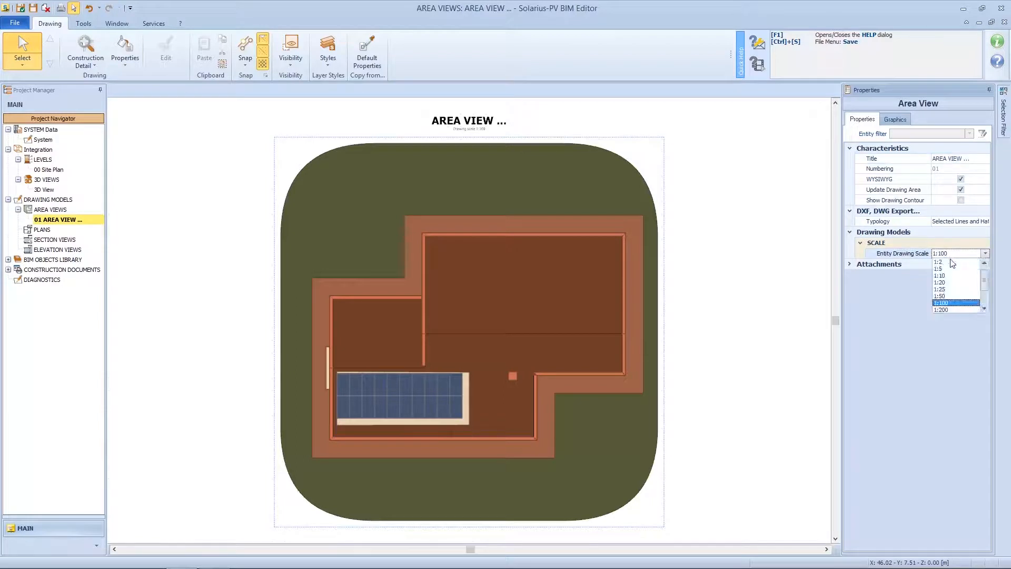
left_click(953, 299)
left_click(952, 255)
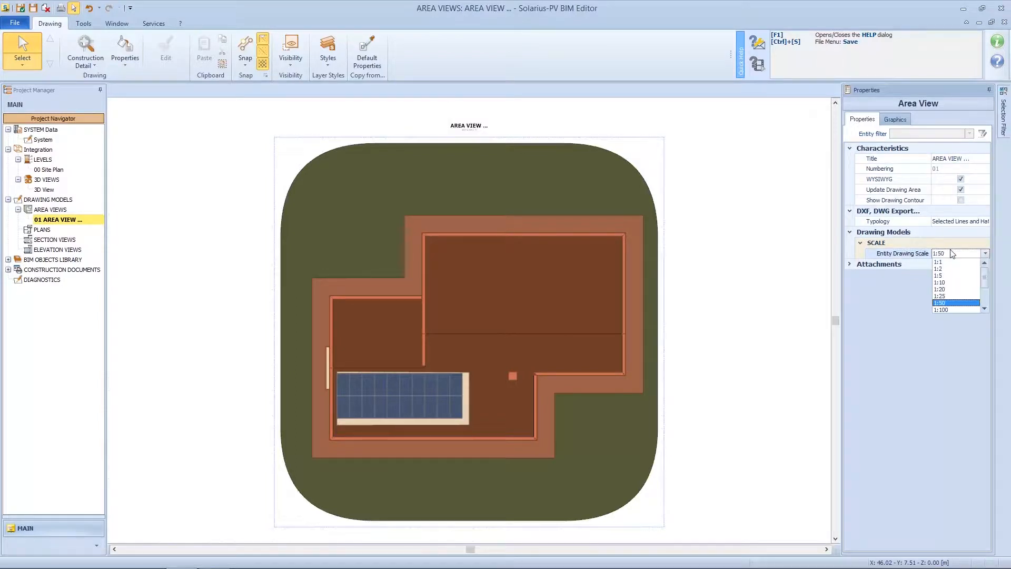
left_click(950, 308)
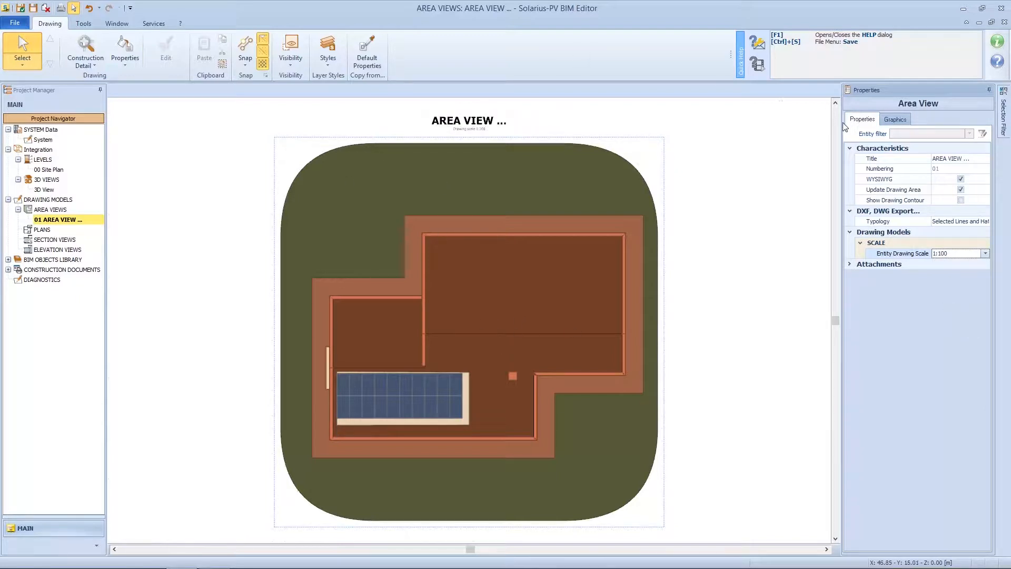
Toggle the area view's material colours off and back on, and activate shadows with a reduced intensity
left_click(897, 121)
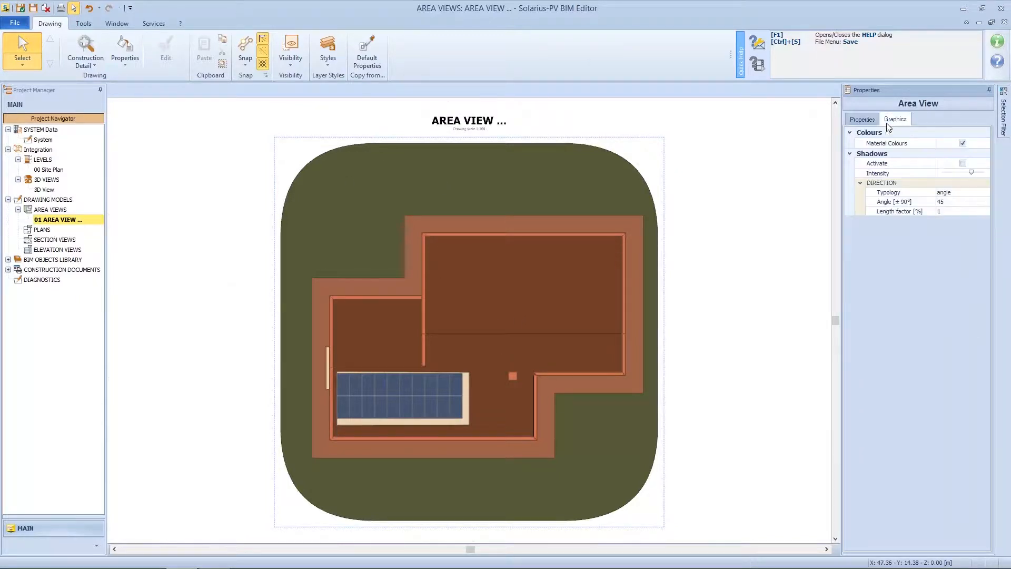
left_click(963, 144)
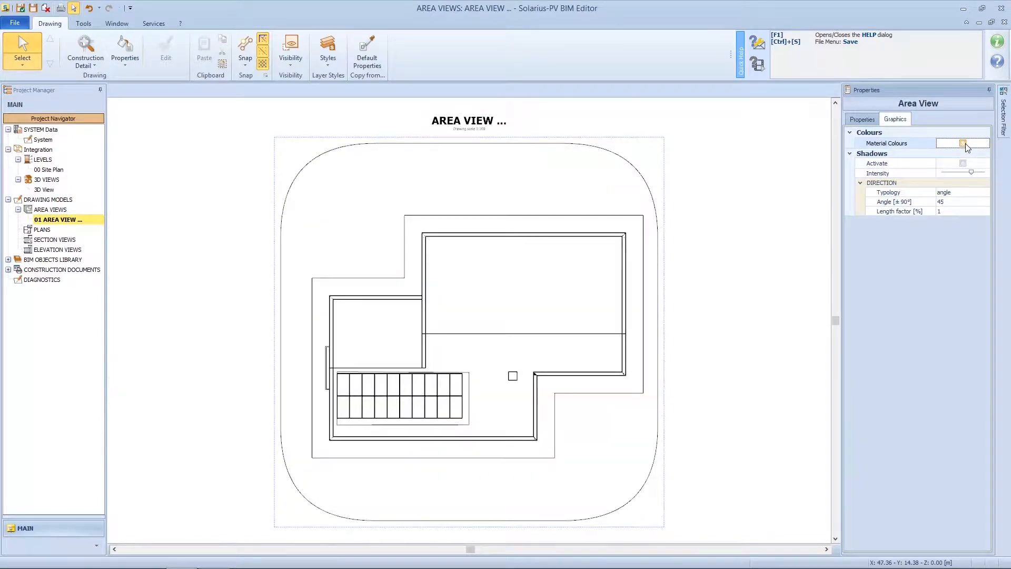
left_click(964, 144)
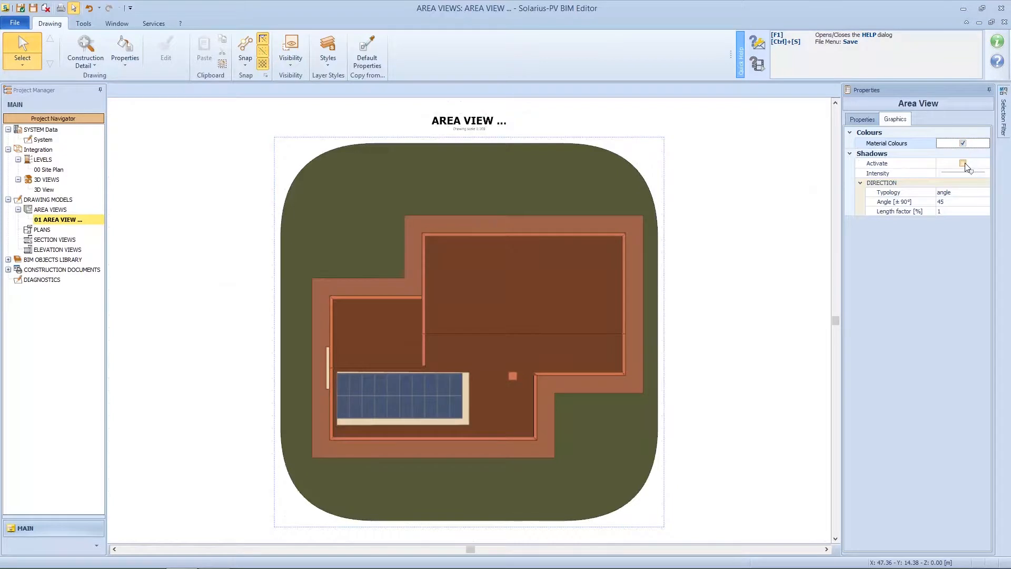
left_click(964, 163)
mouse_move(972, 174)
left_mouse_down()
mouse_move(948, 176)
mouse_move(967, 176)
mouse_move(958, 174)
left_mouse_up()
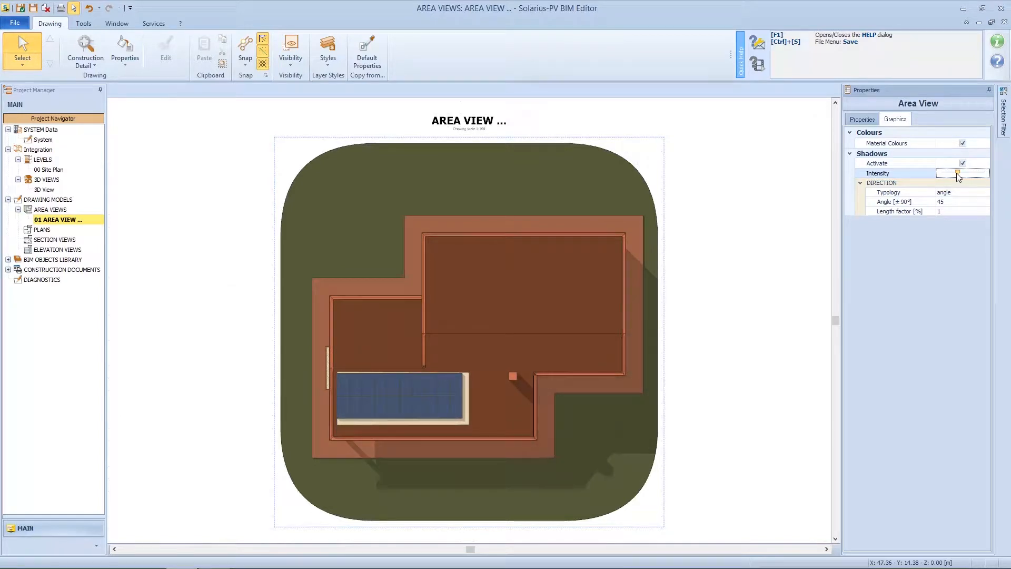
Insert a Site Plan view on the 00 Site Plan level beside the area view marker, with a 1.200 m offset and the title SITE PLAN
double_click(44, 169)
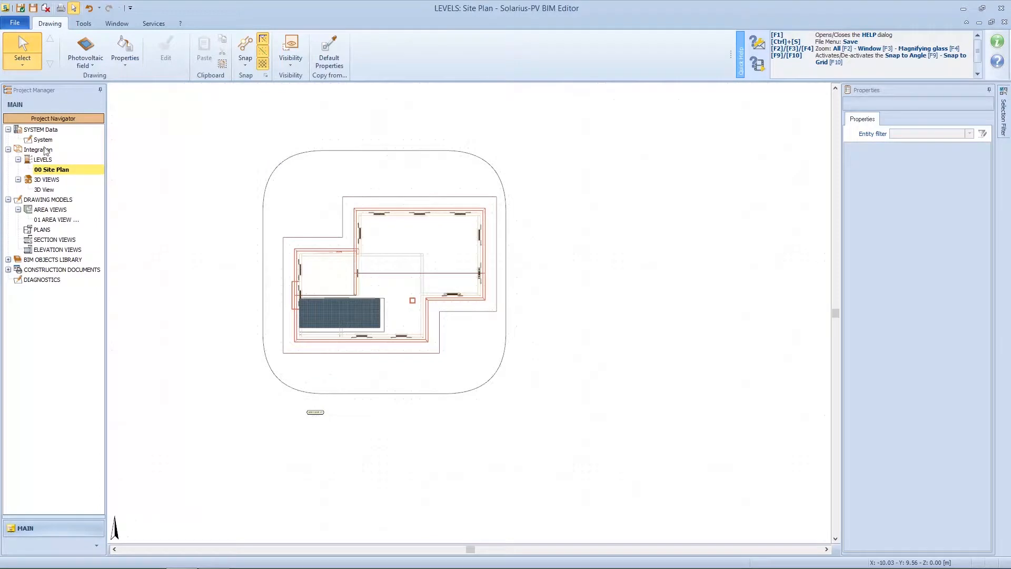
left_click(97, 67)
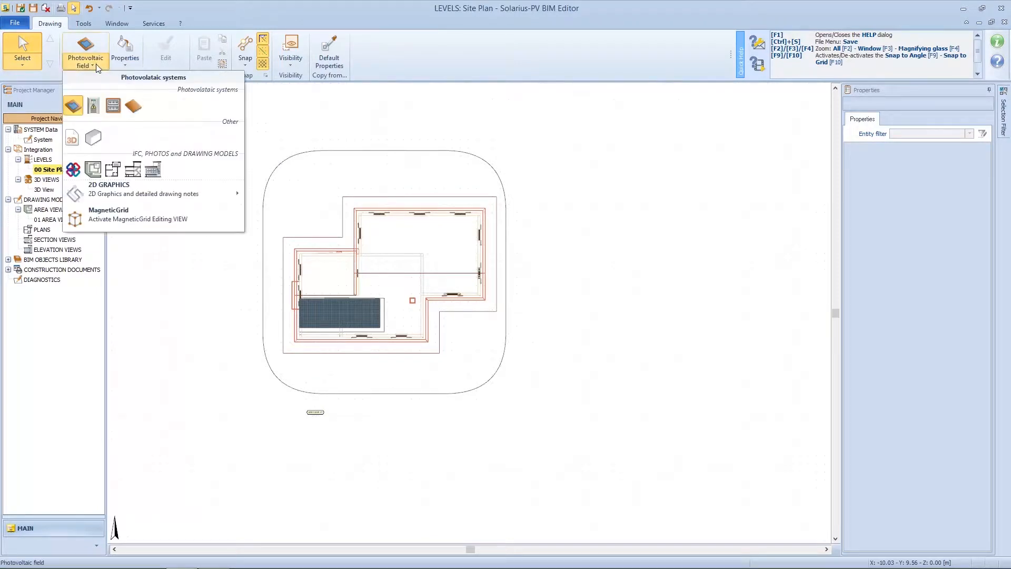
left_click(115, 168)
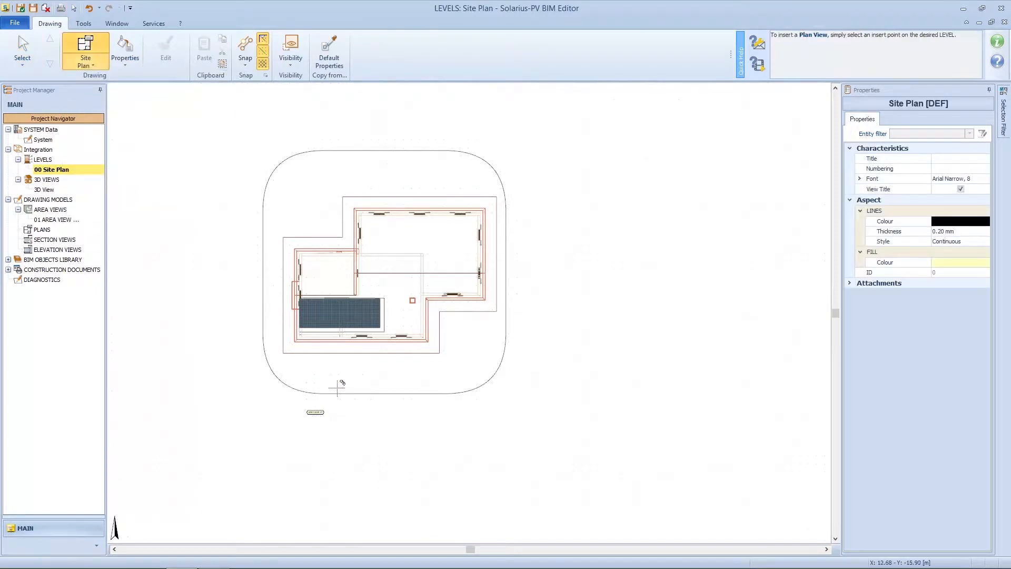
left_click(348, 412)
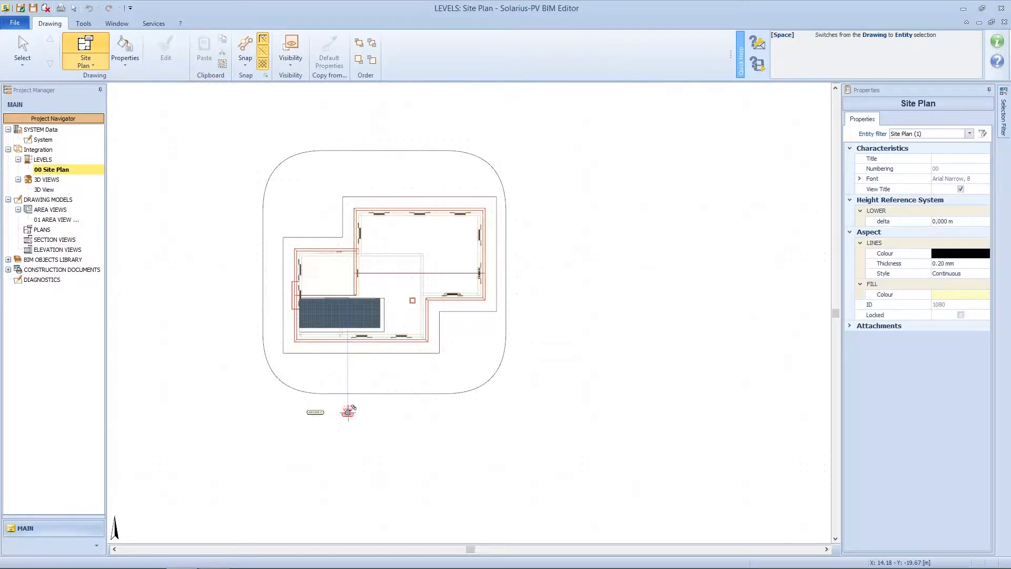
scroll(352, 408, "up", 5)
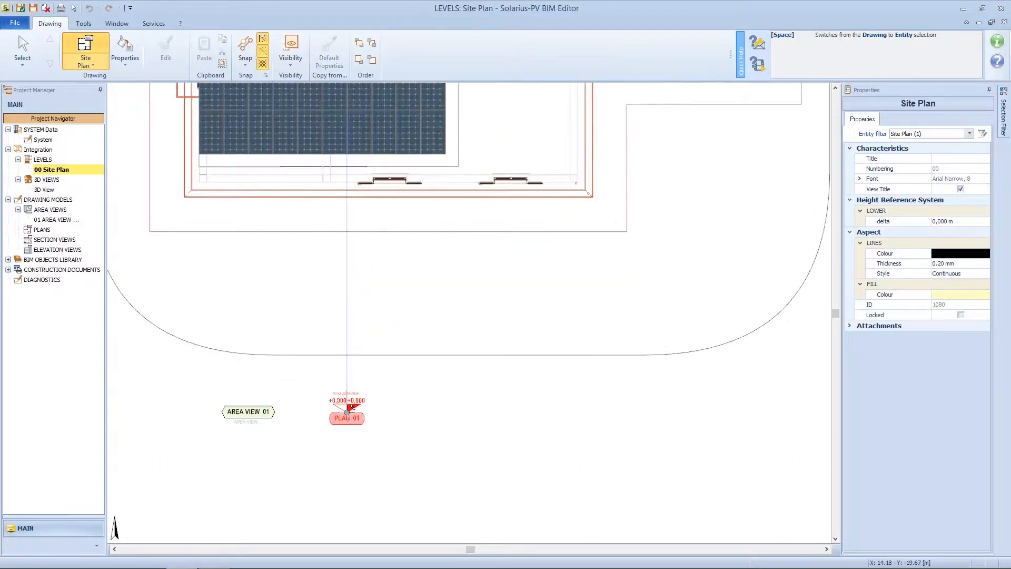
left_click(352, 407)
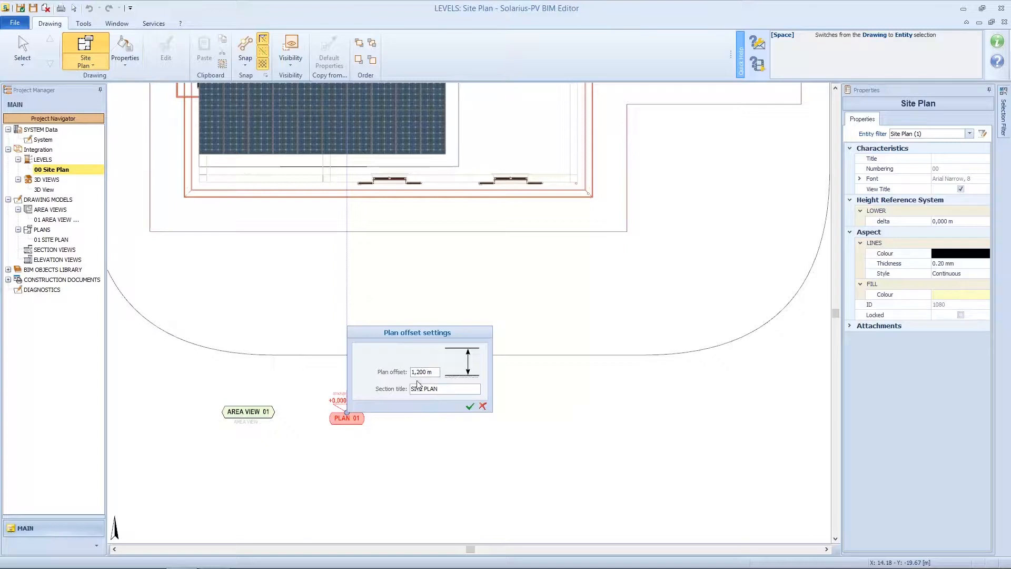
left_click(470, 405)
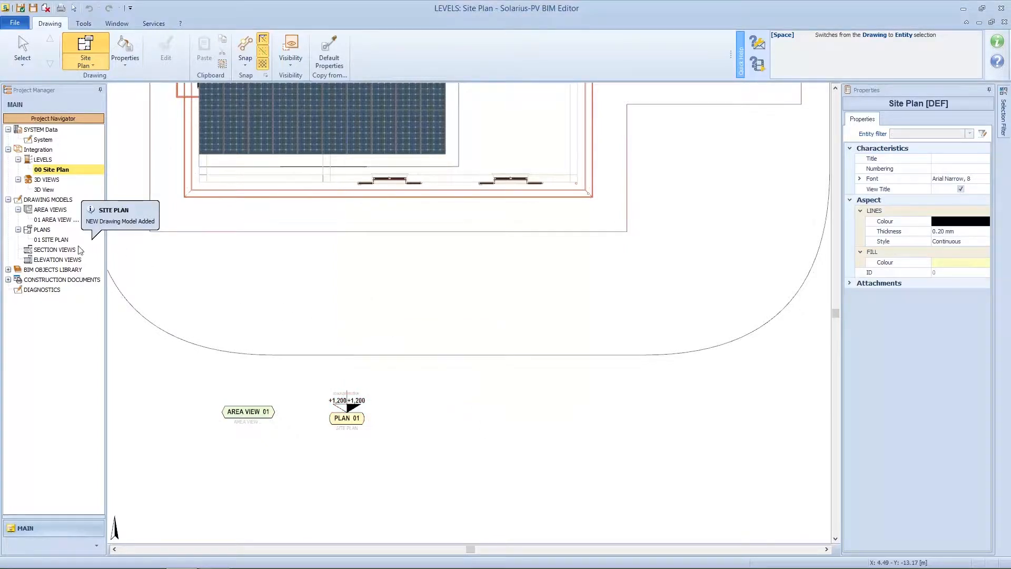
View the 01 SITE PLAN drawing and check the height delta of its PLAN 01 marker on the 00 Site Plan level
double_click(55, 241)
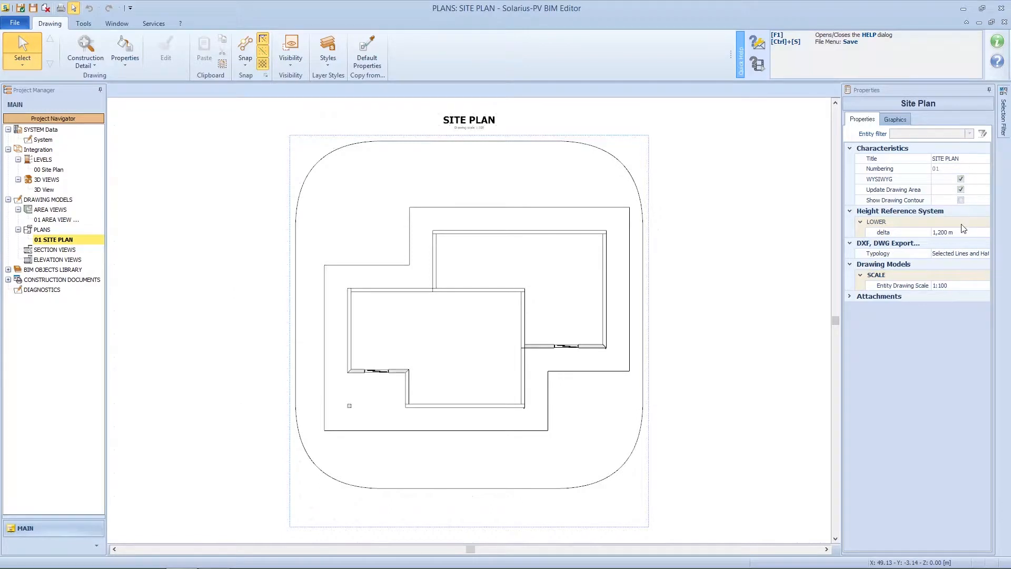
double_click(52, 169)
left_click(356, 425)
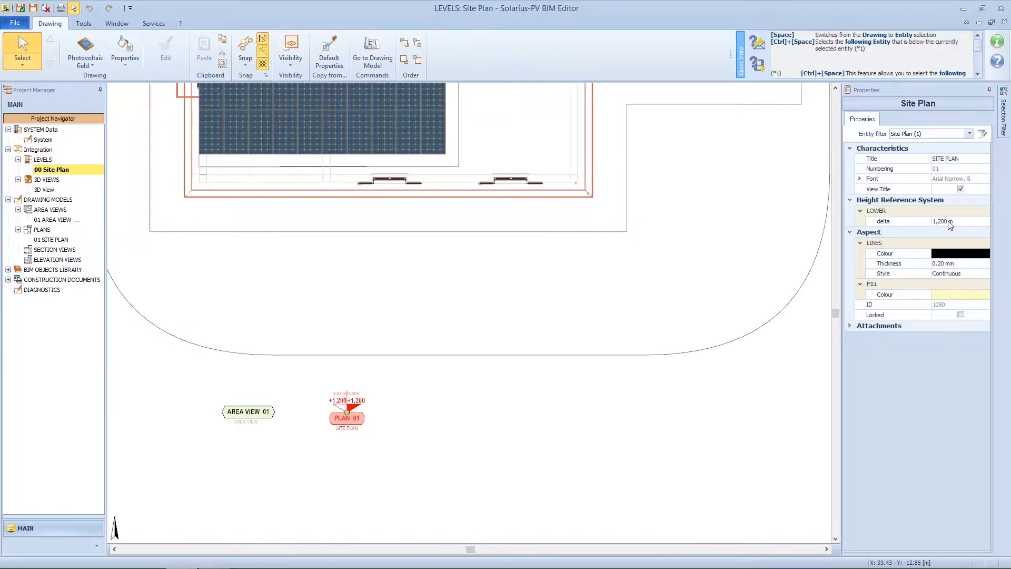
Open the 01 SITE PLAN drawing and set its lower height delta to 6 m, and raise it to 8 m
double_click(61, 241)
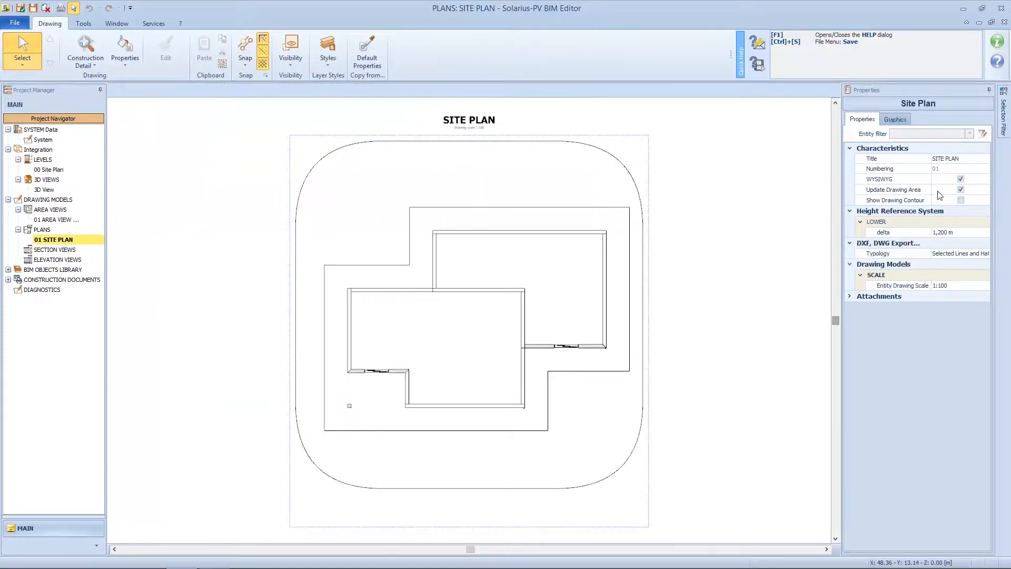
left_click(959, 232)
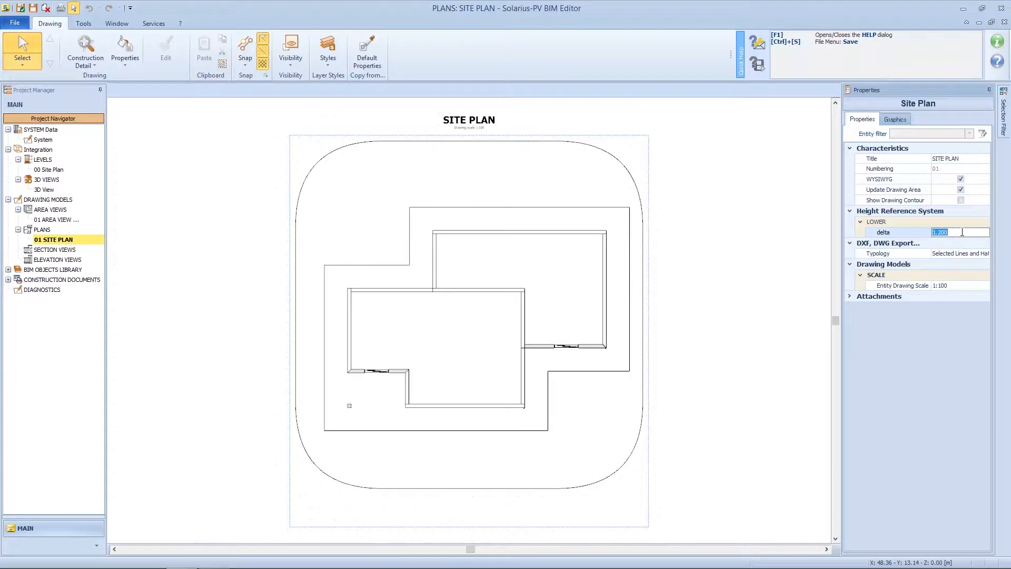
type("5")
key("Return")
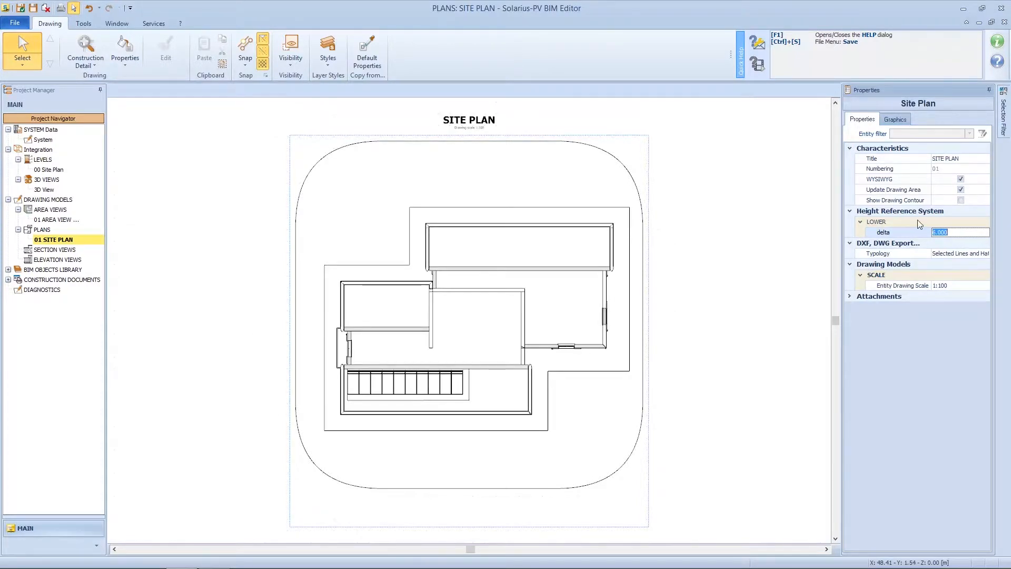
type("8")
key("Return")
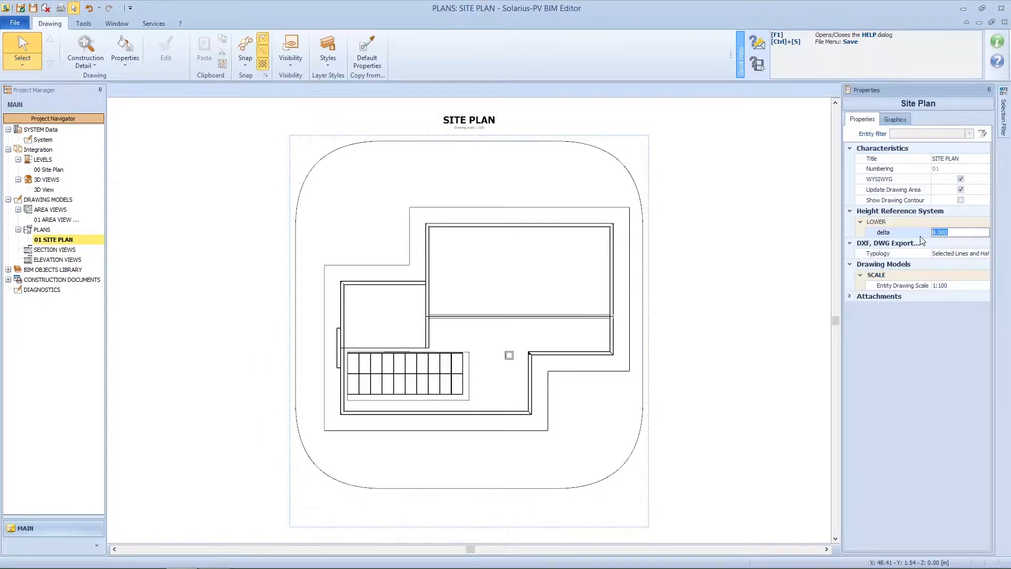
Preview the site plan drawing with material colours and turn them off again
left_click(903, 122)
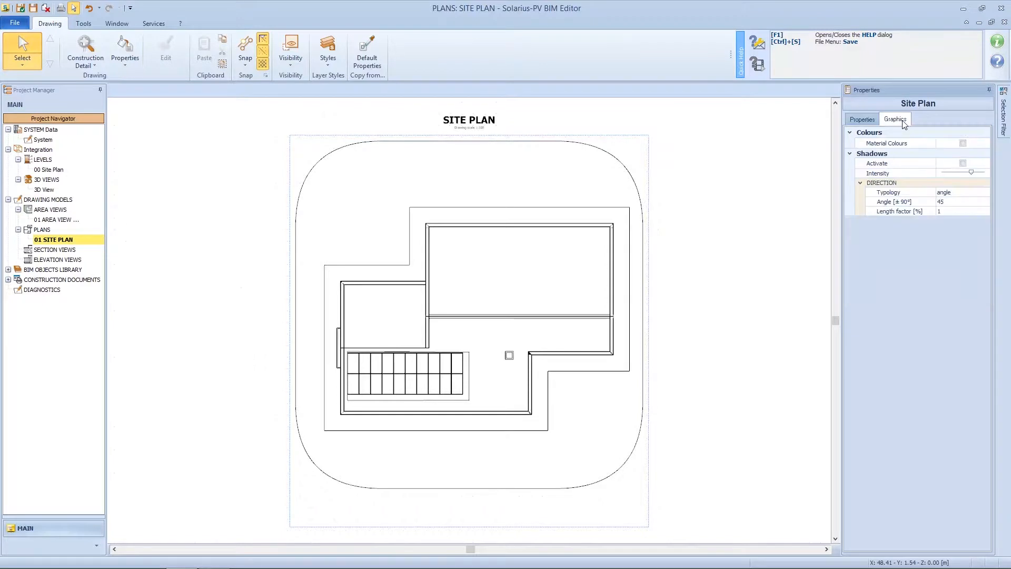
left_click(964, 143)
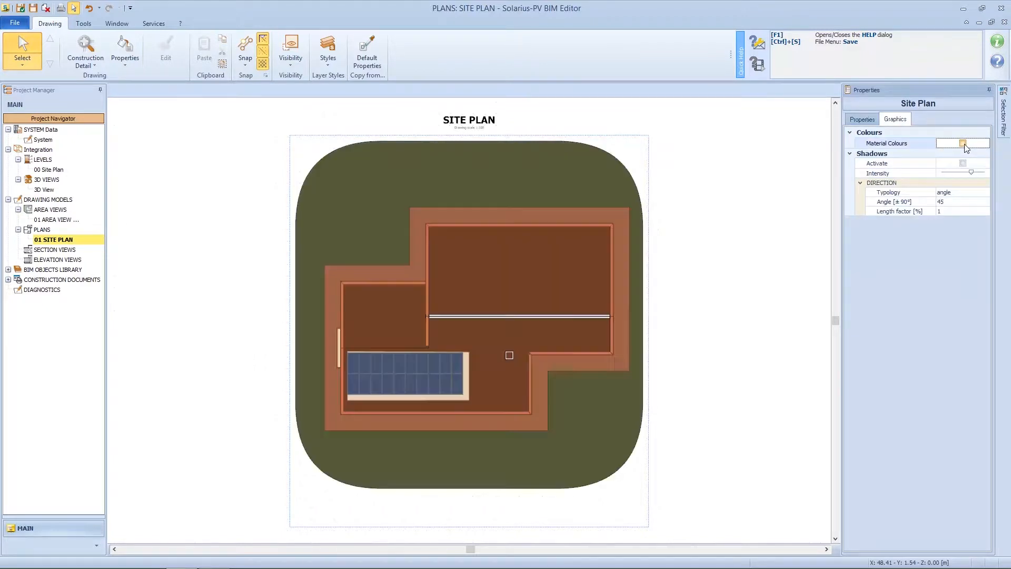
left_click(964, 143)
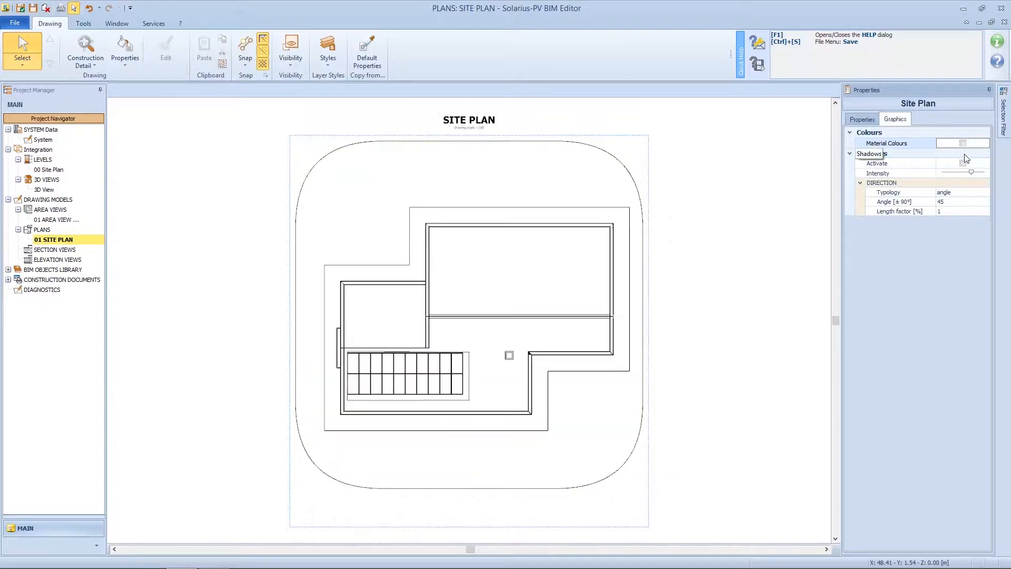
Activate shadows in the 01 SITE PLAN drawing and slightly lower their intensity
left_click(964, 164)
mouse_move(970, 172)
left_mouse_down()
mouse_move(952, 173)
mouse_move(968, 174)
left_mouse_up()
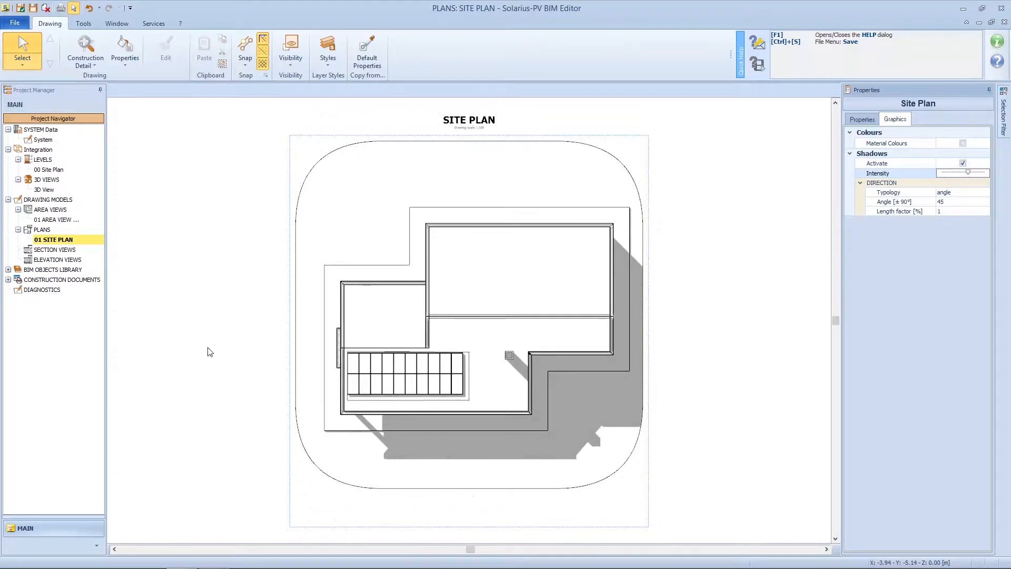
Insert a horizontal section on the 00 Site Plan level, running just in front of the house's south wall and looking towards the building
double_click(49, 170)
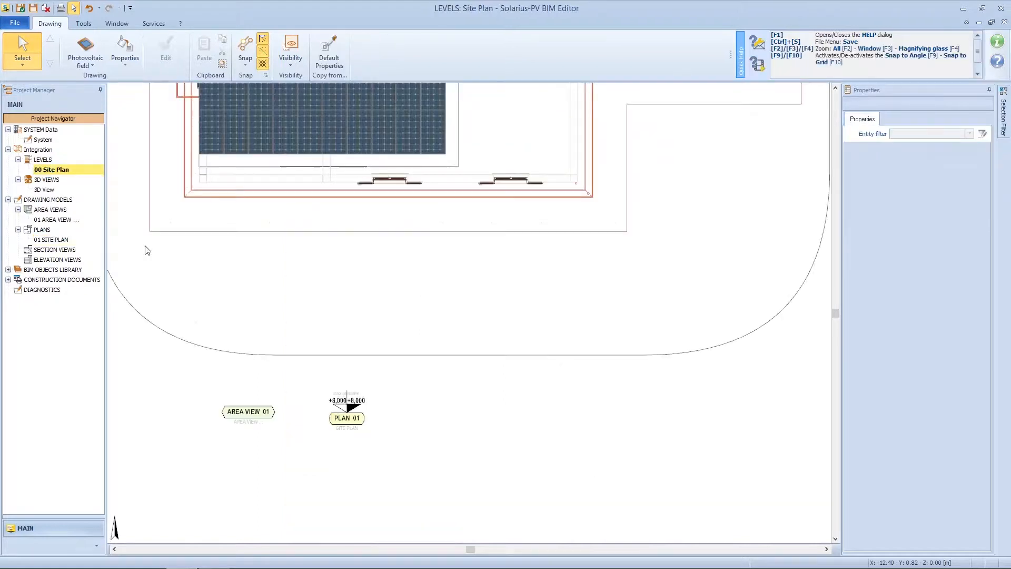
mouse_move(299, 201)
middle_mouse_down()
mouse_move(318, 327)
mouse_move(336, 359)
middle_mouse_up()
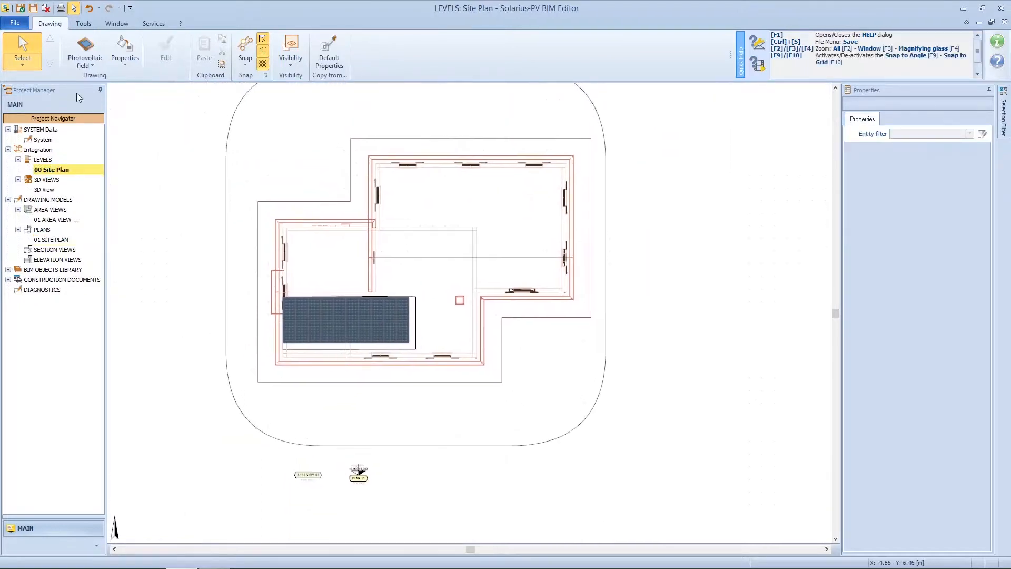
left_click(95, 64)
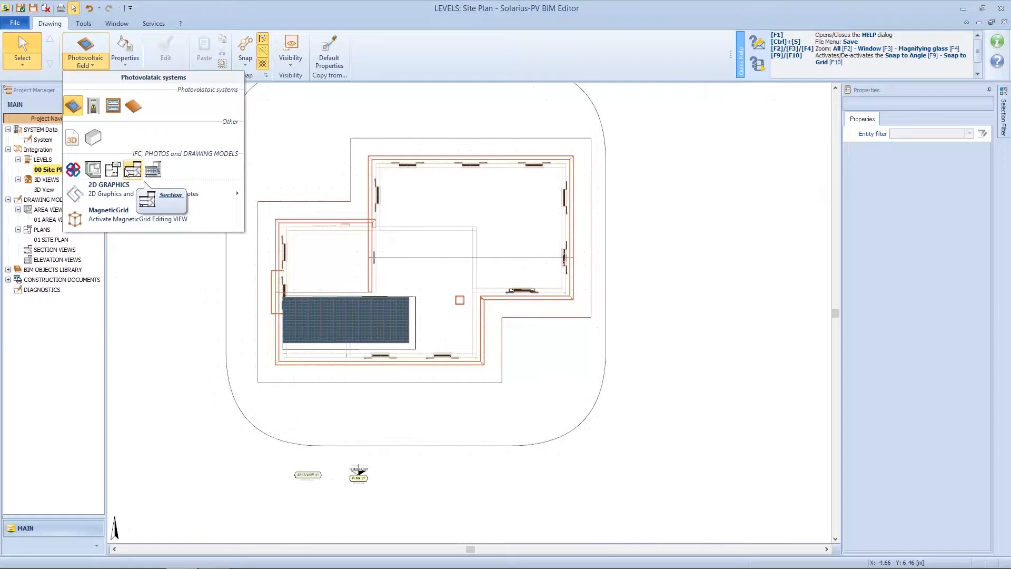
left_click(133, 170)
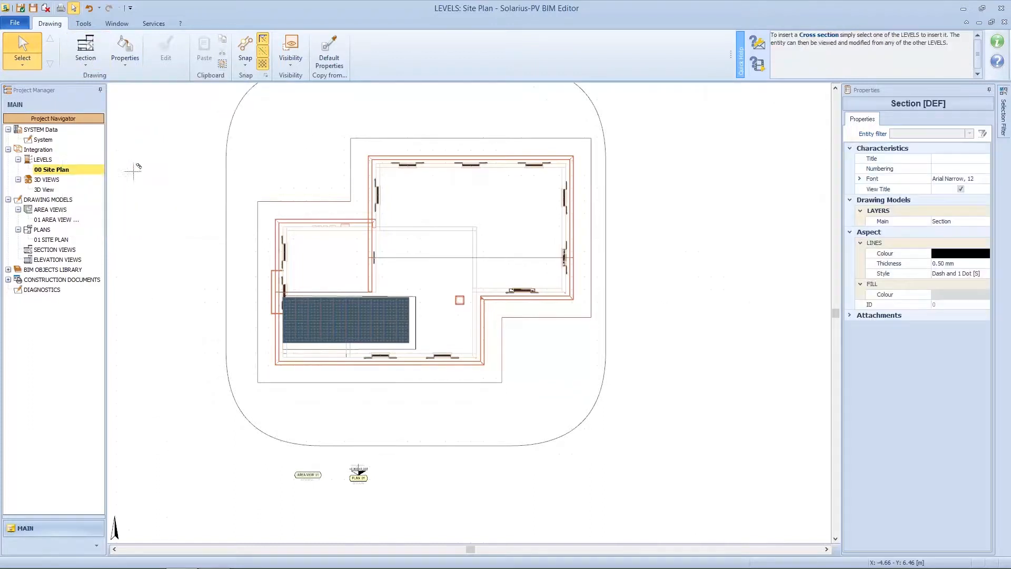
left_click(198, 369)
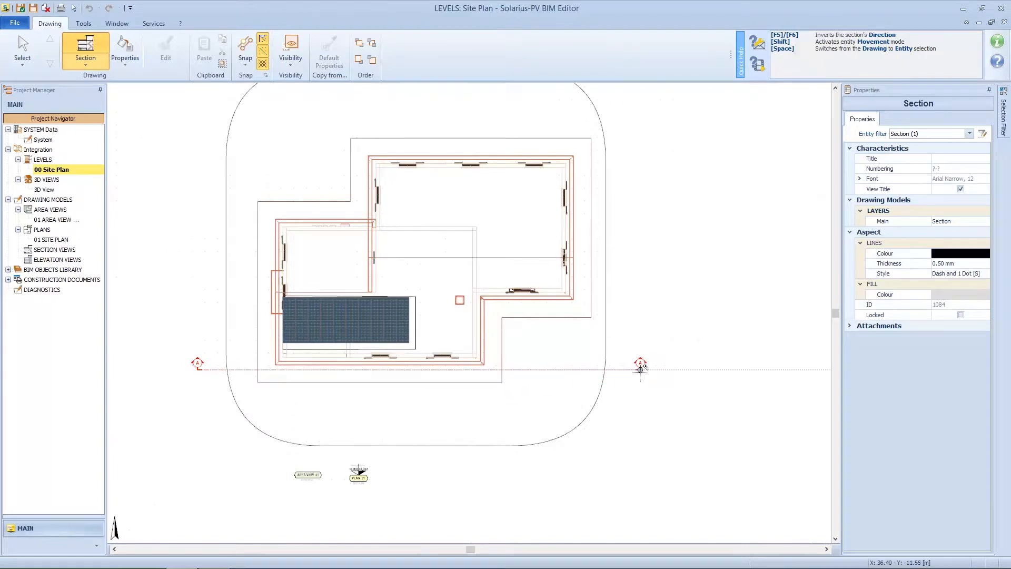
key("F5")
key("F5")
key("F5")
key("F5")
left_click(640, 369)
Insert a second, vertical section through the middle of the house, just east of the photovoltaic panels
left_click(428, 105)
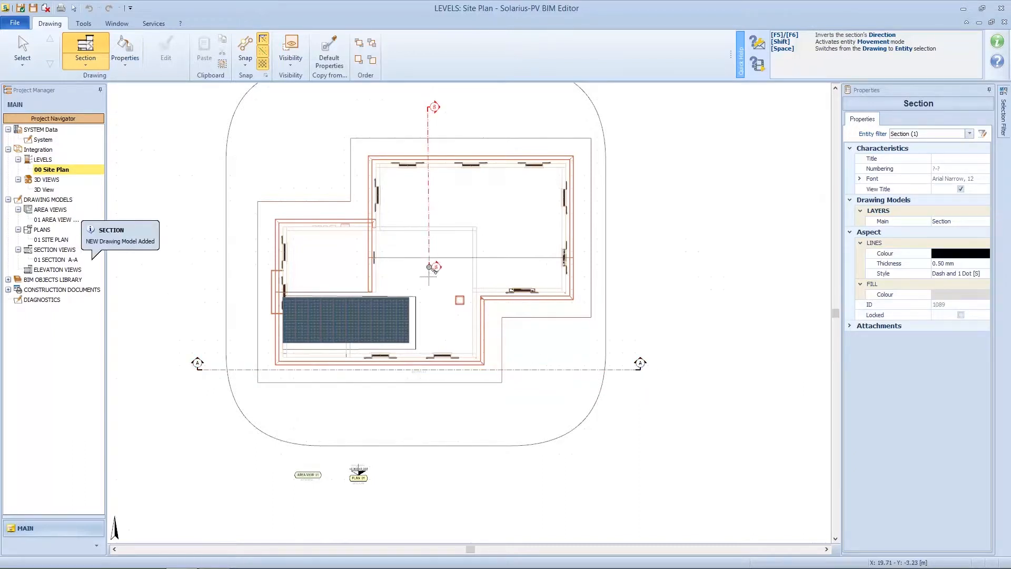
left_click(430, 411)
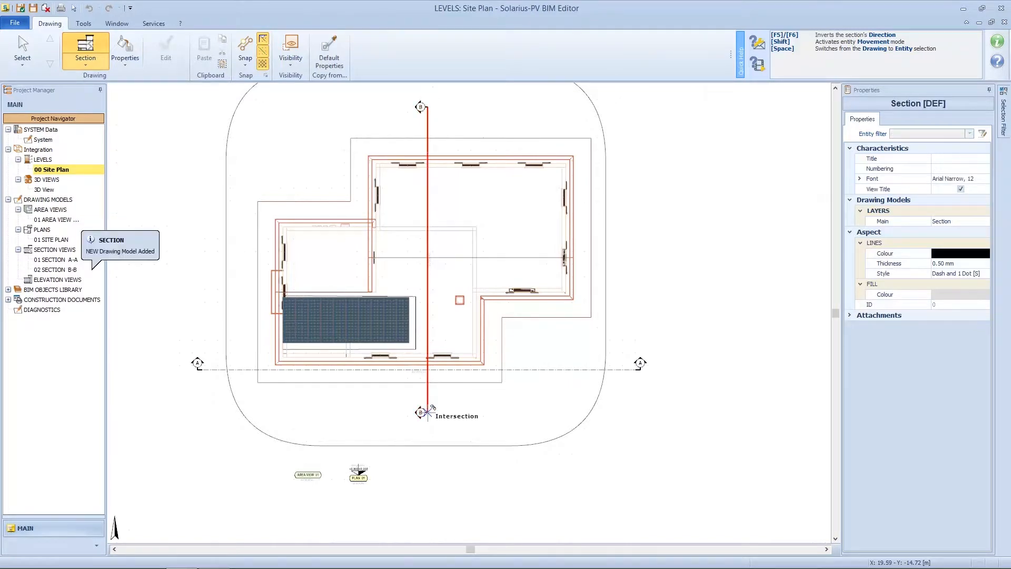
right_click(148, 106)
left_click(174, 120)
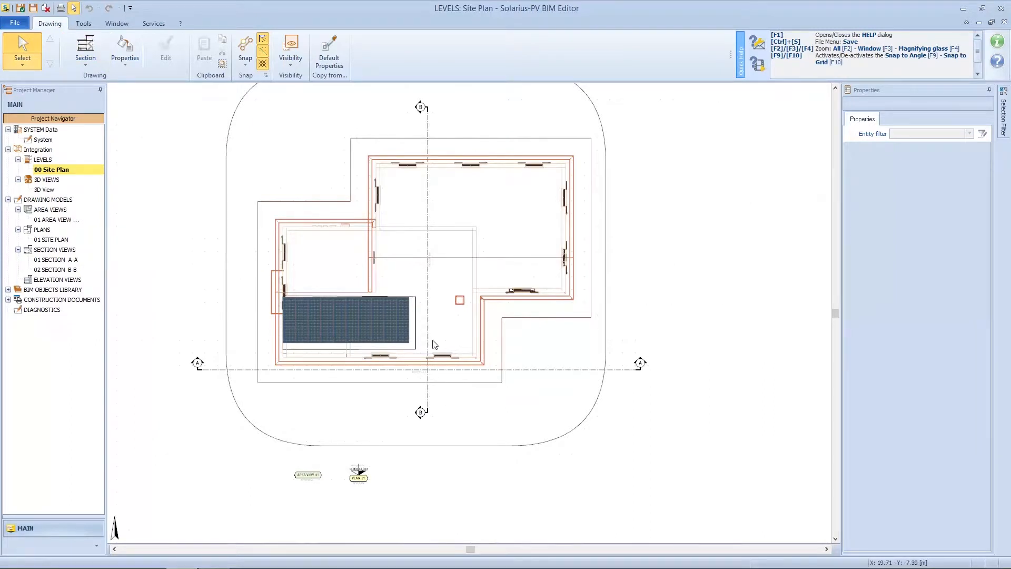
Reverse the viewing direction of section B-B
left_click(427, 416)
scroll(437, 315, "up", 4)
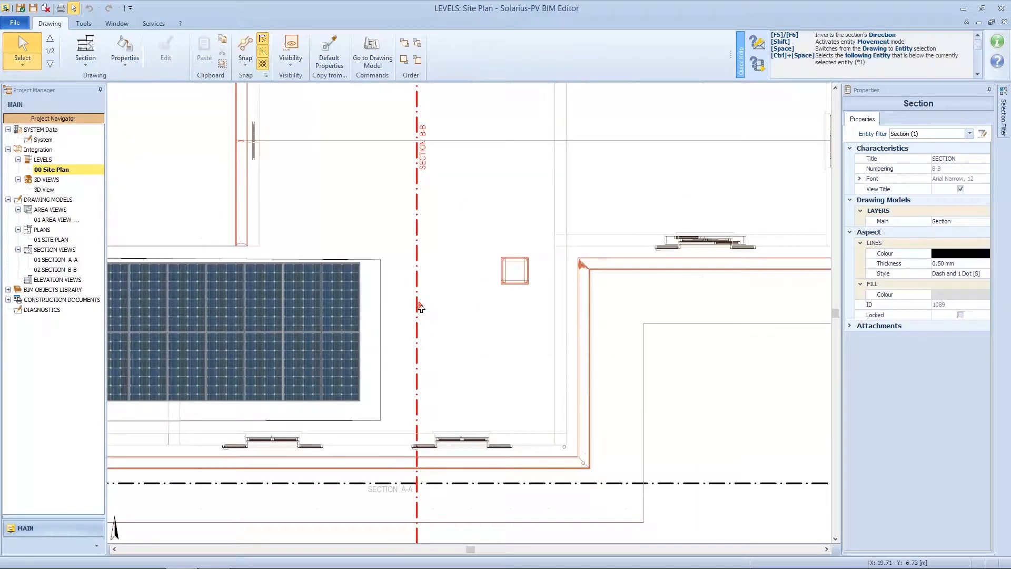
left_click(420, 306)
scroll(424, 310, "down", 4)
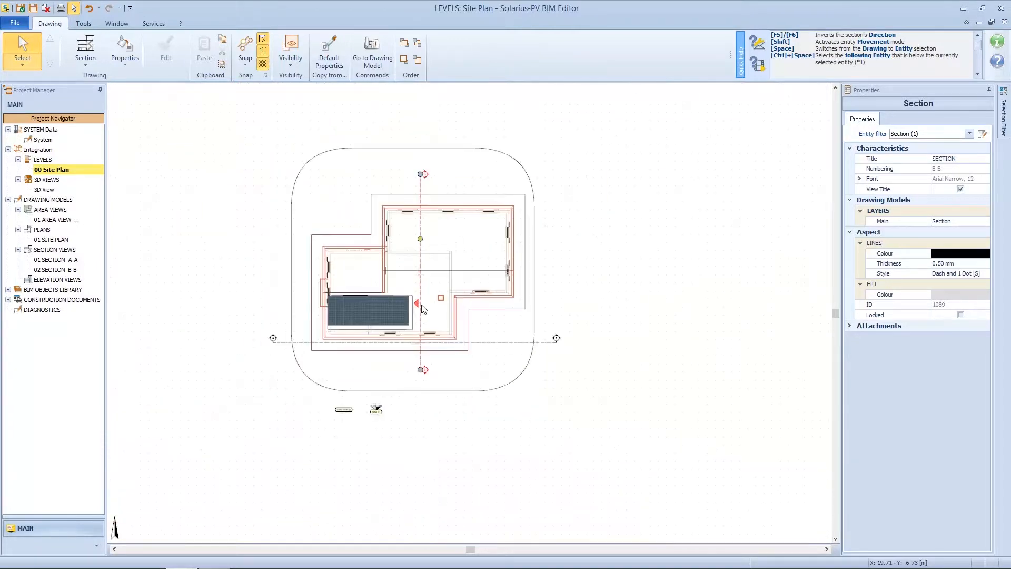
Insert elevation views along the south and north sides of the plot, both facing the house
left_click(97, 63)
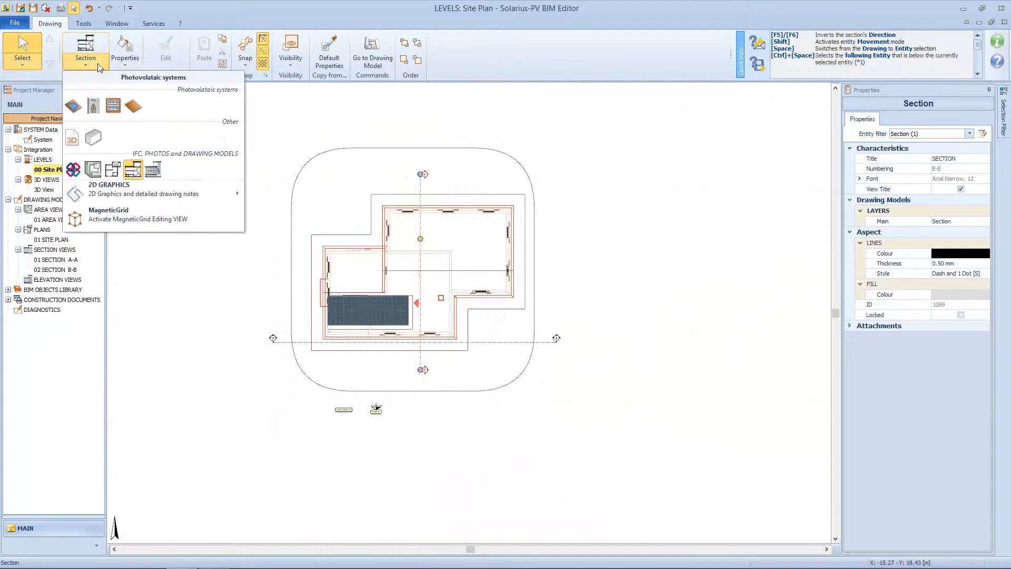
left_click(150, 174)
left_click(282, 394)
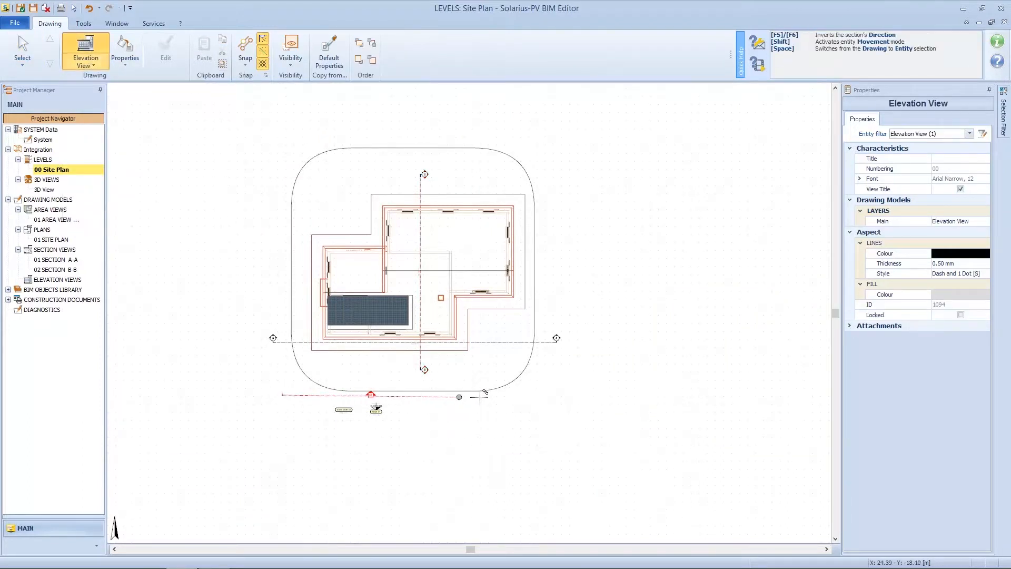
left_click(547, 395)
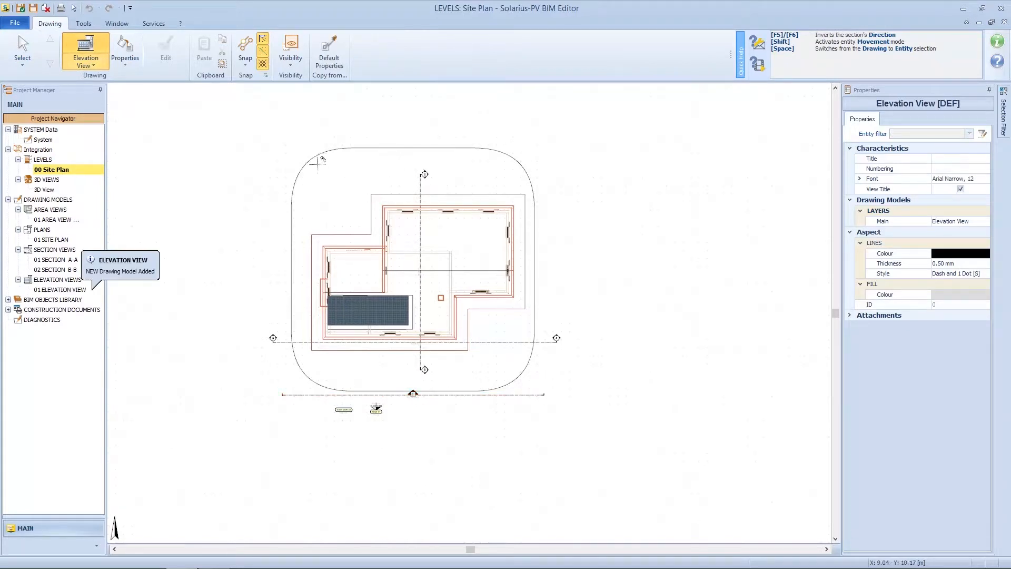
left_click(270, 142)
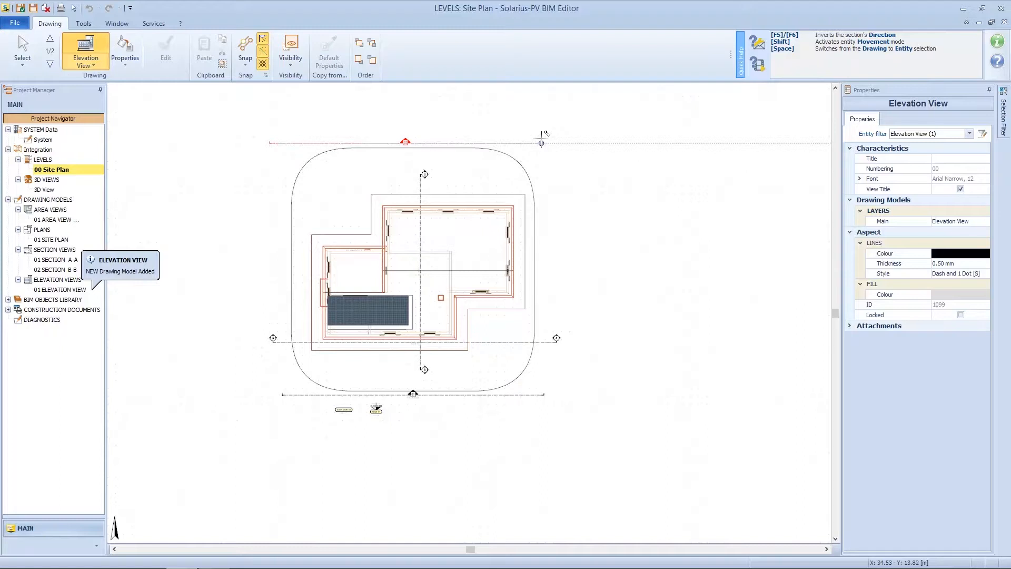
left_click(546, 135)
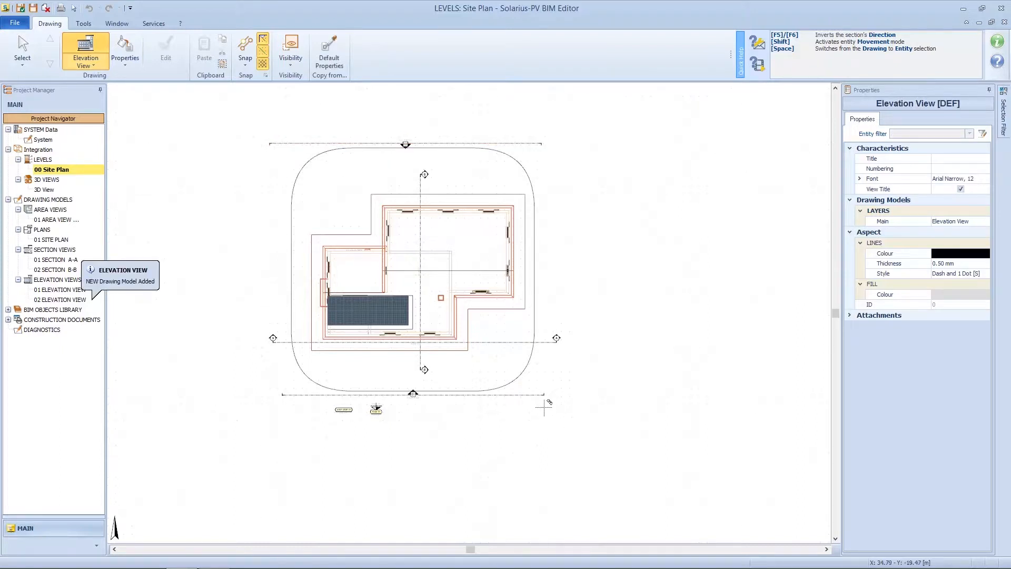
Insert elevation views along the east and west sides of the plot, both facing the house
left_click(545, 394)
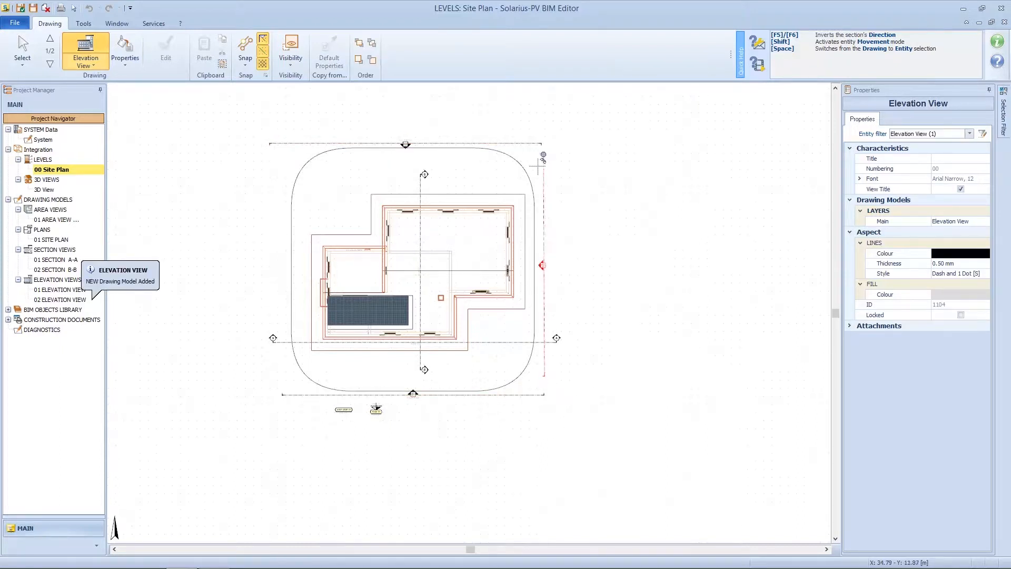
left_click(546, 164)
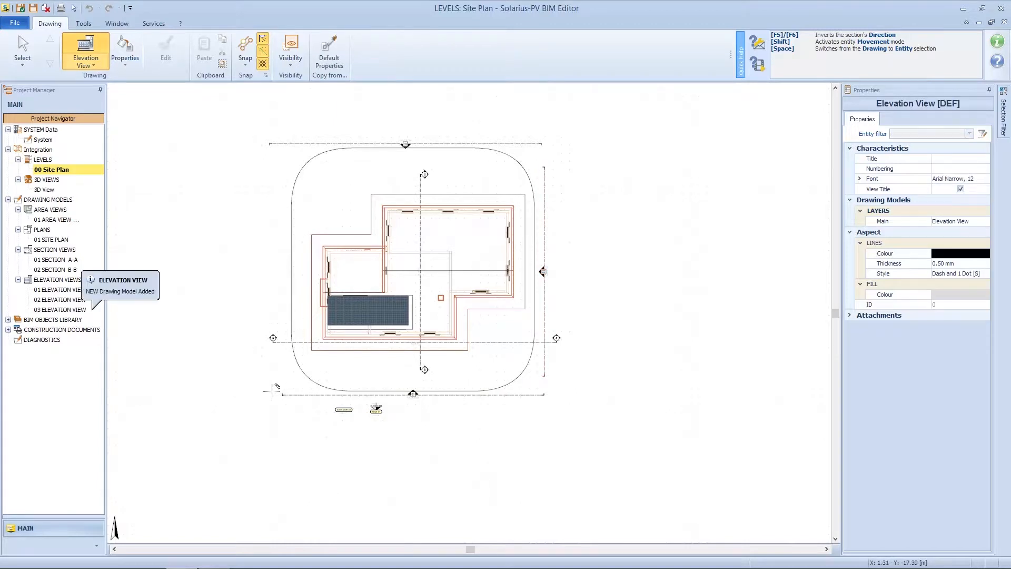
left_click(272, 385)
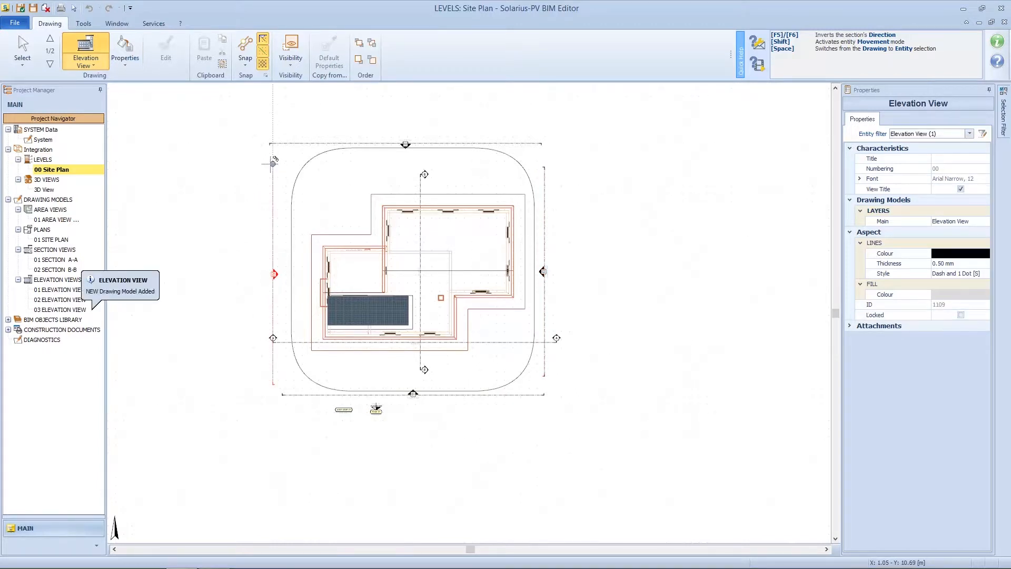
left_click(273, 163)
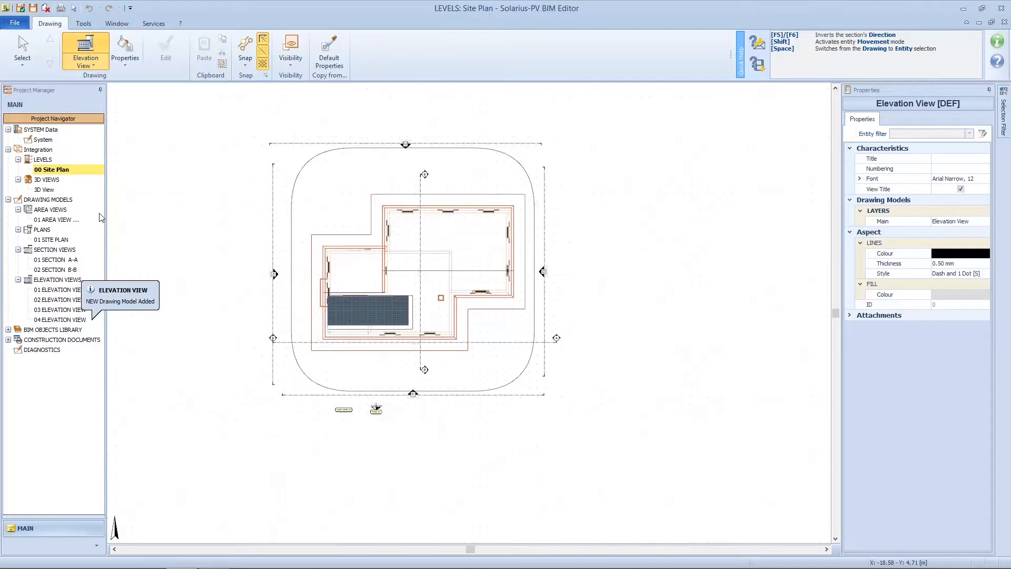
Open the 01 SECTION A-A drawing and try switching its WYSIWYG option off and back on
left_click(55, 259)
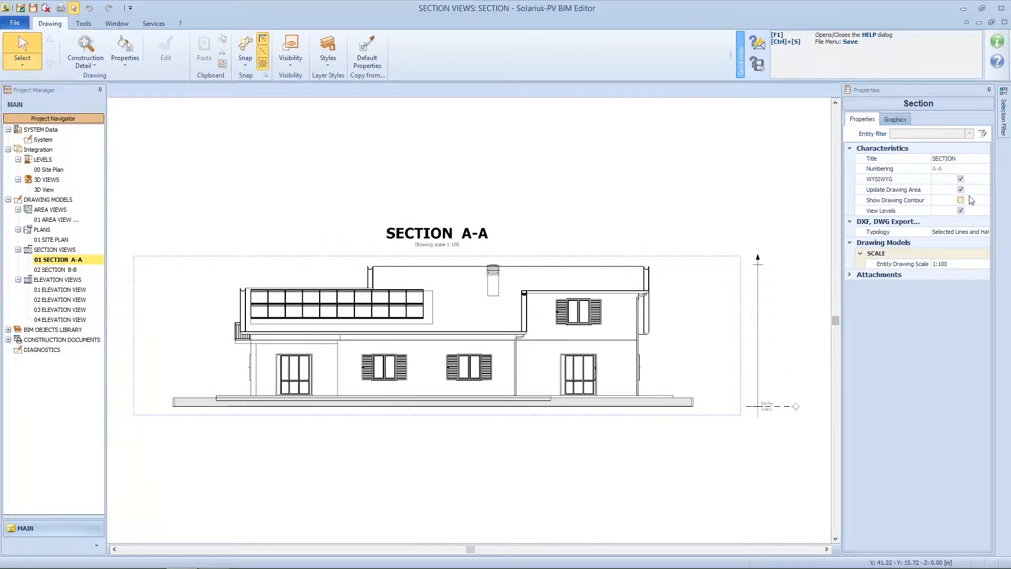
left_click(963, 182)
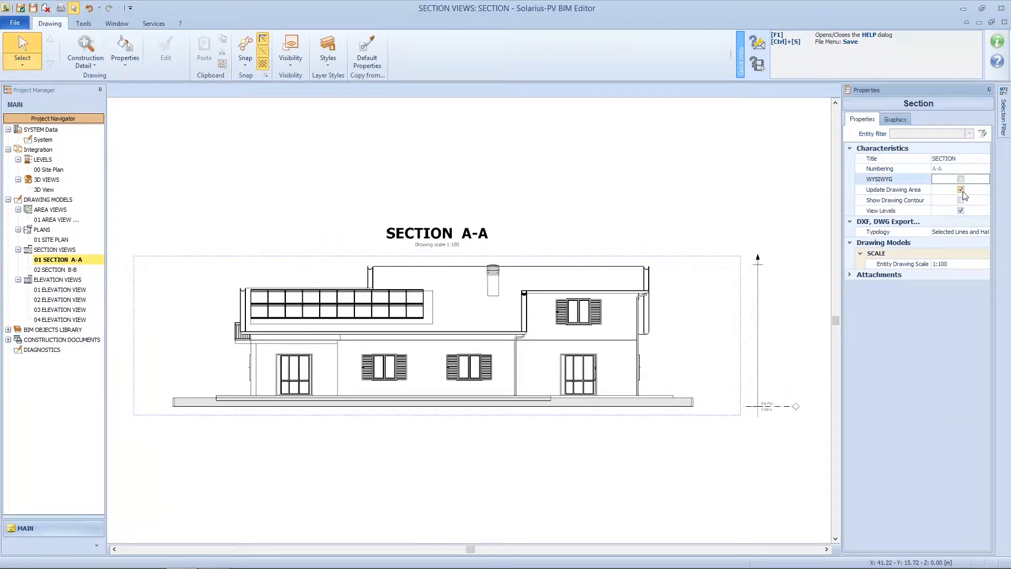
left_click(963, 192)
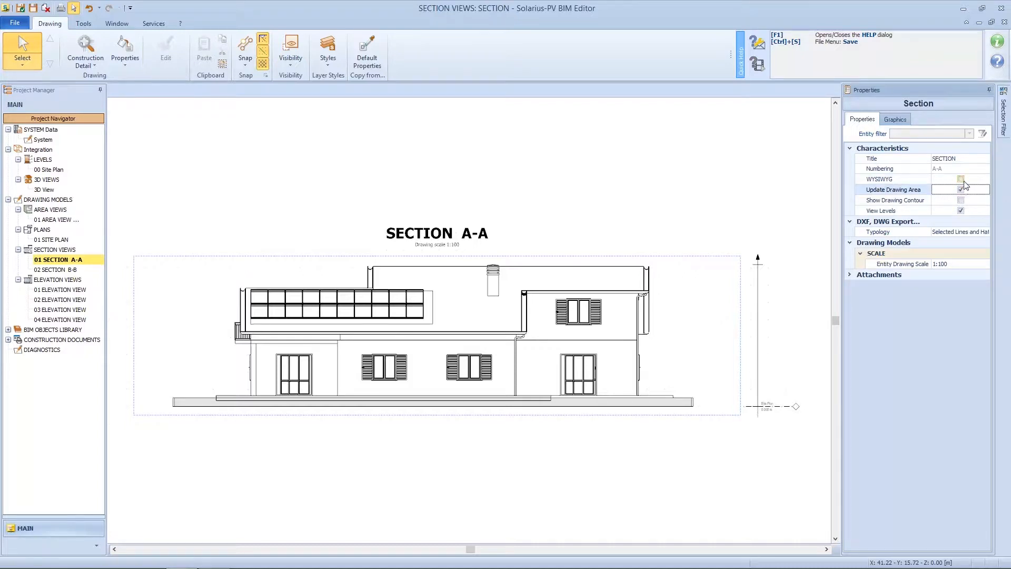
left_click(961, 179)
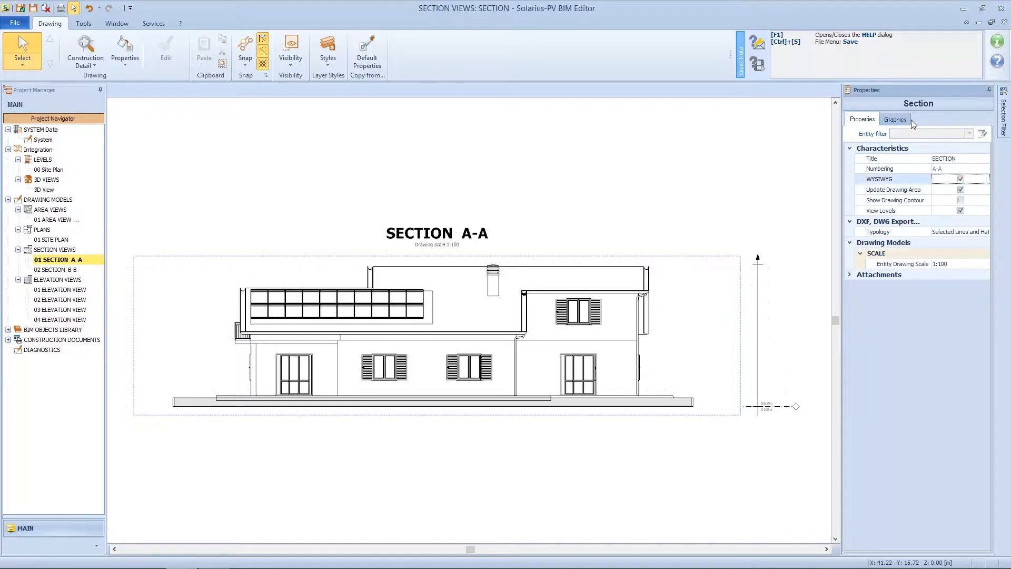
Turn on material colours and shadows in the SECTION A-A drawing and lower the shadow intensity
left_click(909, 119)
left_click(964, 143)
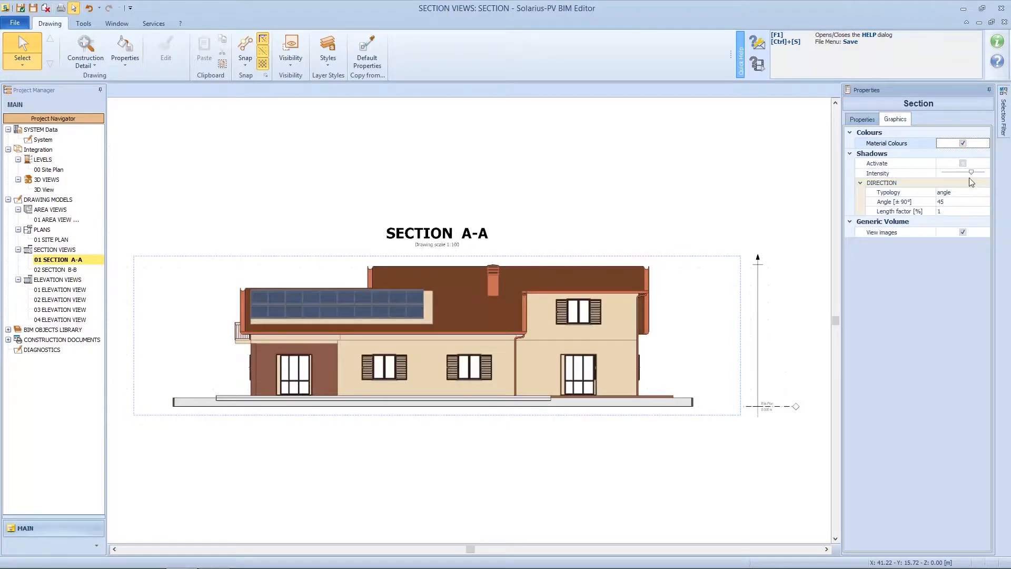
left_click(967, 171)
left_click(965, 164)
left_click_drag(969, 173, 958, 174)
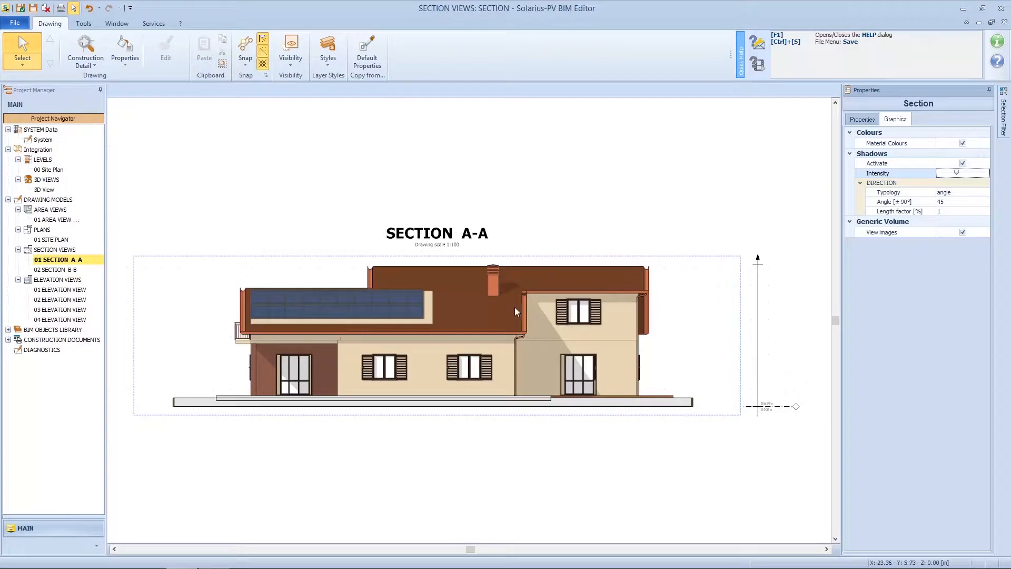
Open the 02 SECTION B-B drawing and turn on its material colours
double_click(68, 269)
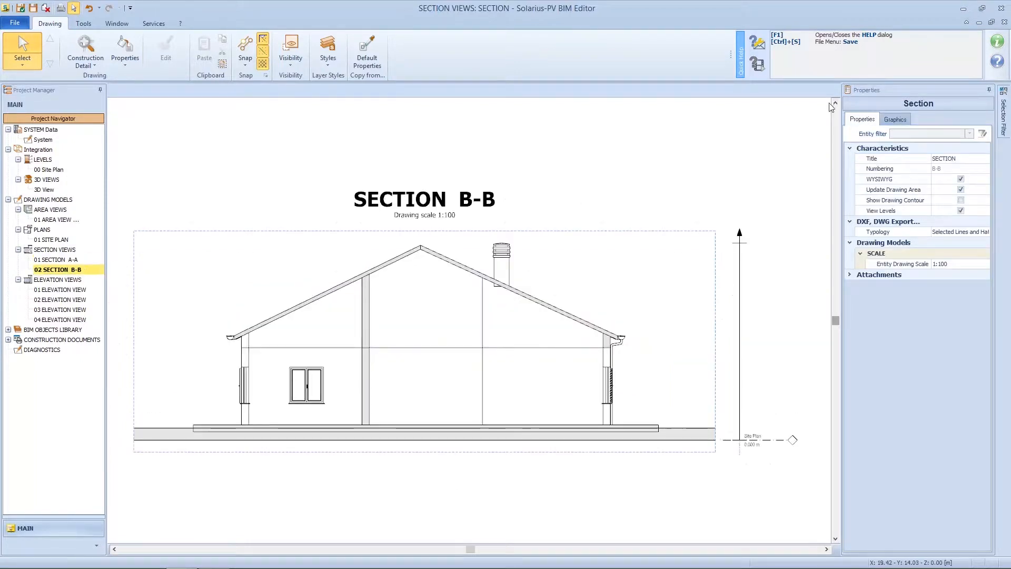
left_click(895, 119)
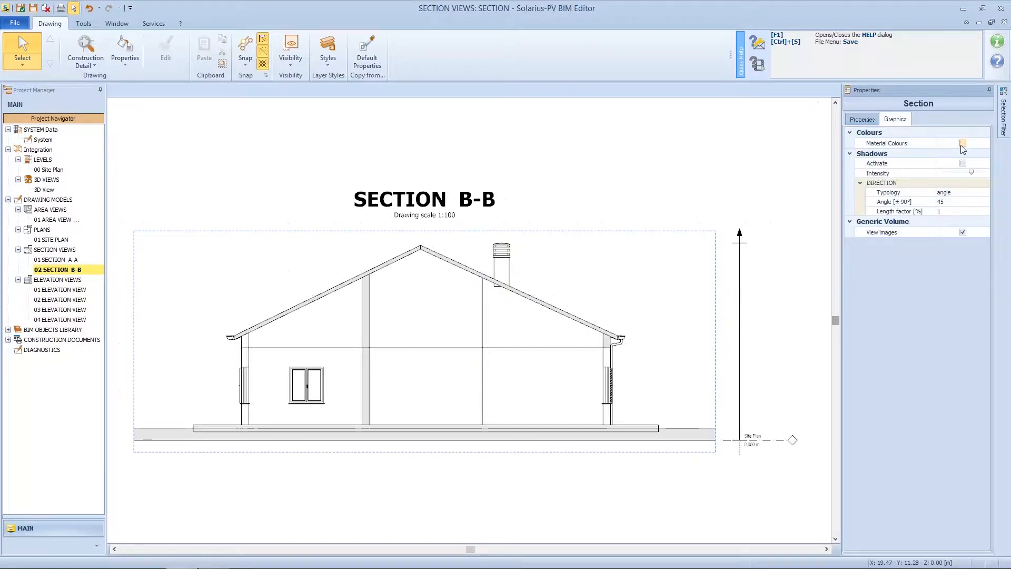
left_click(962, 143)
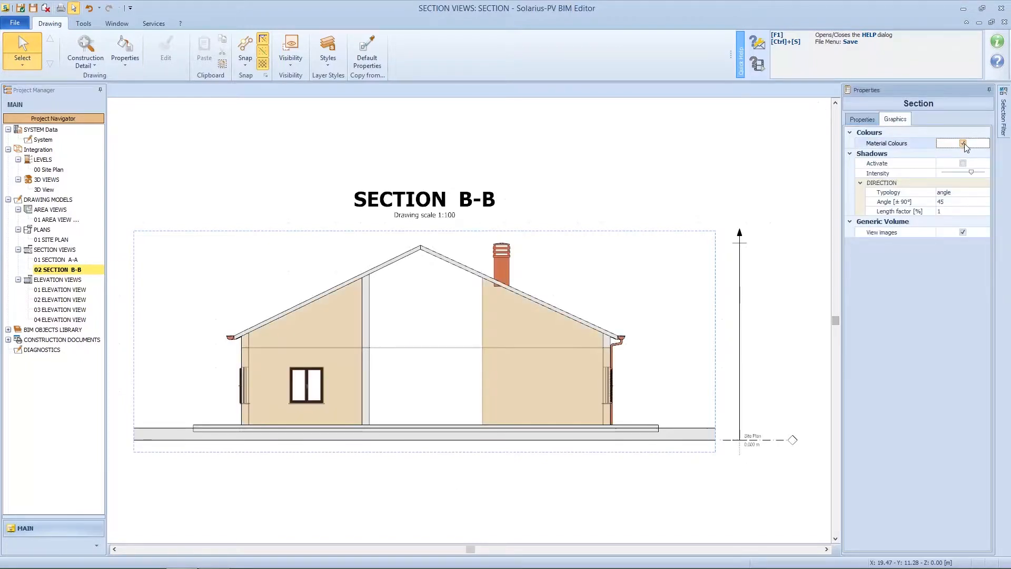
View the 01, 02 and 03 ELEVATION VIEW drawings one after another
left_click(63, 291)
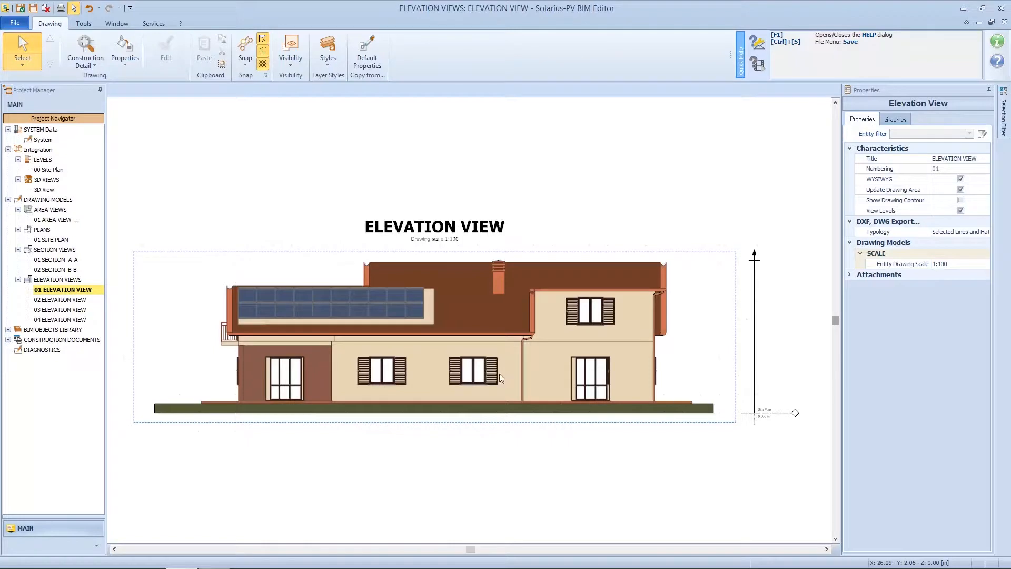
left_click(72, 300)
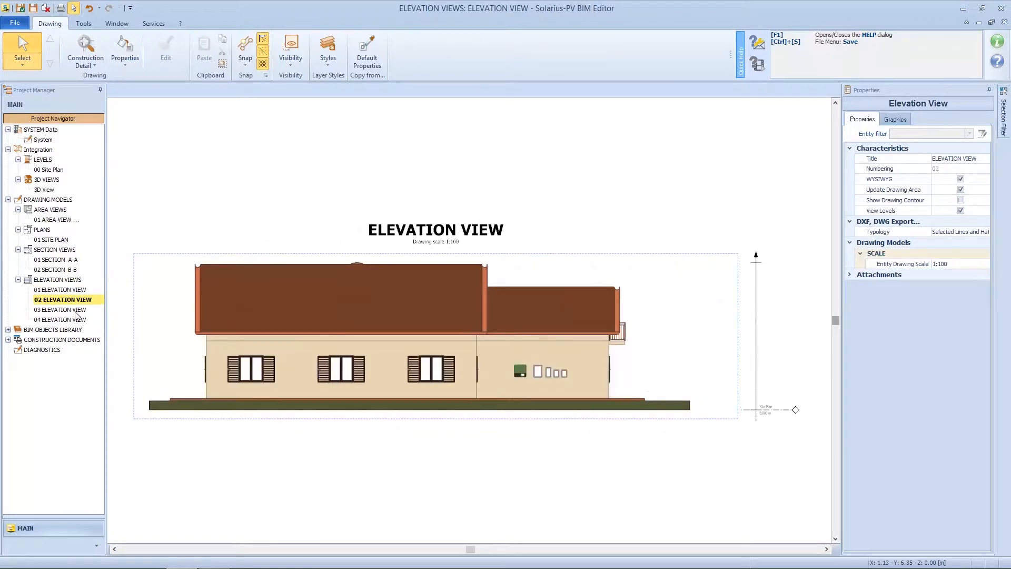
left_click(76, 312)
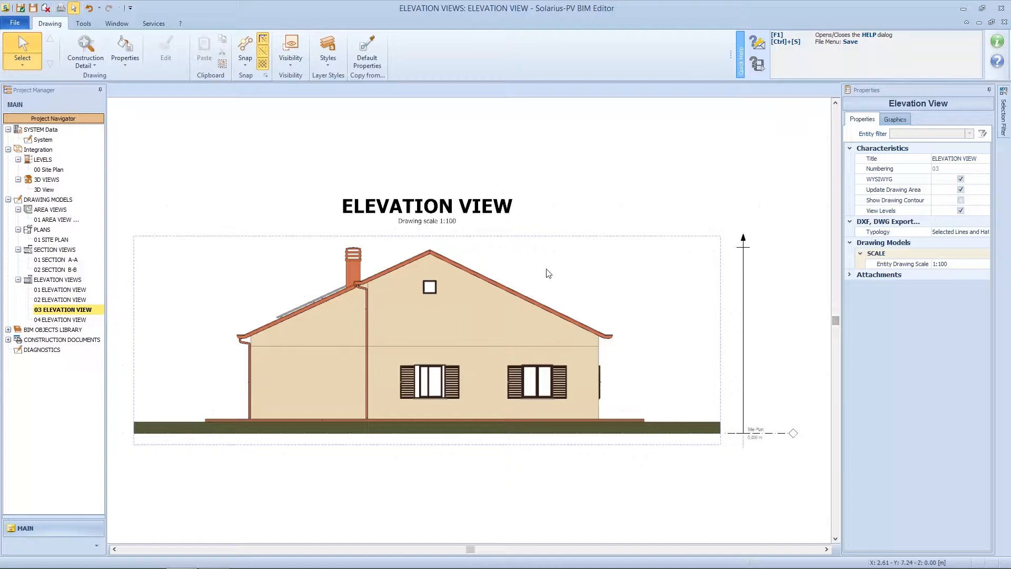
Switch off material colours in the 03 ELEVATION VIEW drawing, activate its shadows and lower the shadow intensity
left_click(895, 119)
left_click(964, 143)
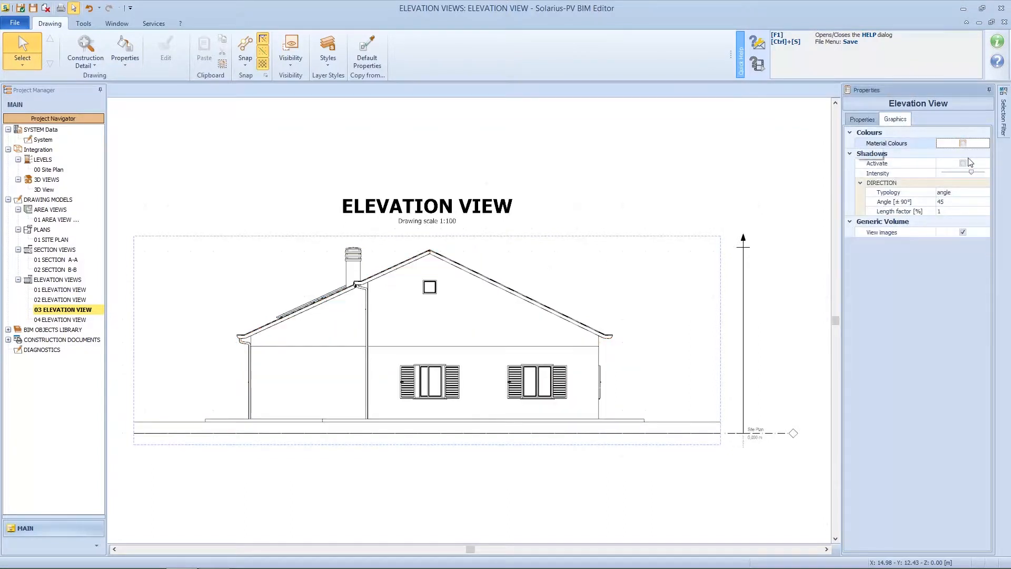
left_click(963, 163)
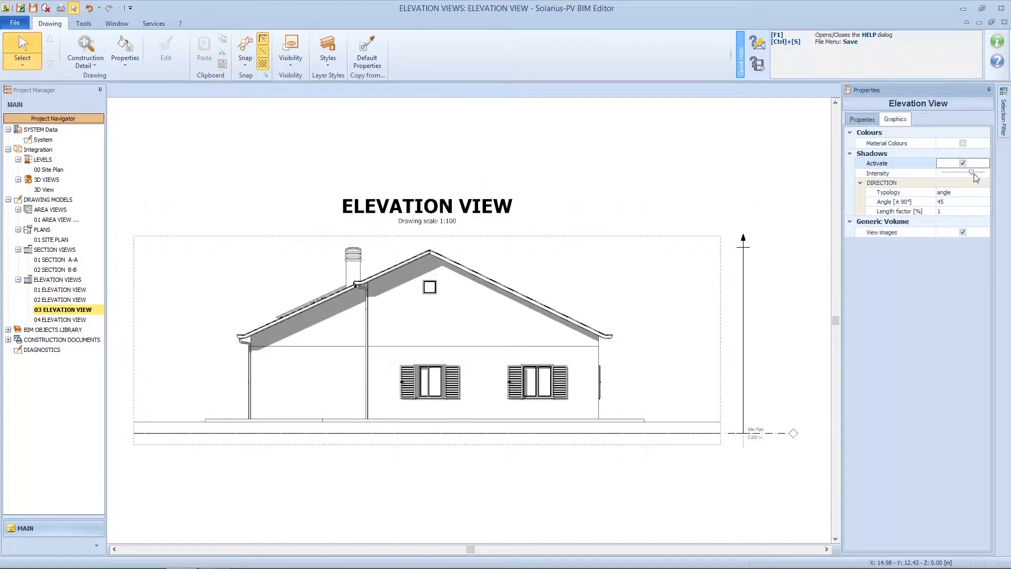
left_click_drag(971, 173, 959, 172)
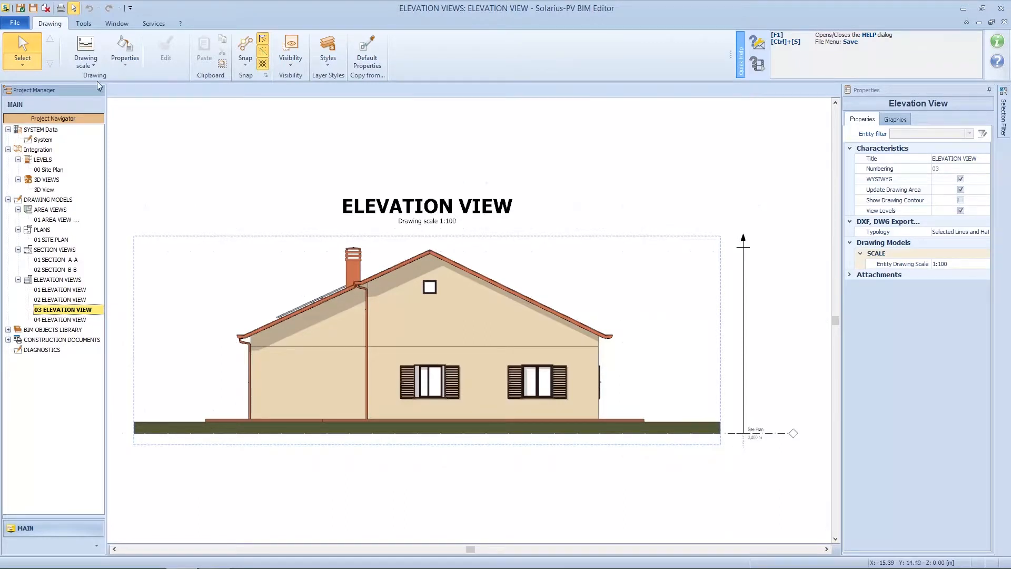
Create a construction detail around the chimney and adjoining roof slope in the 03 ELEVATION VIEW drawing and open the new detail
left_click(91, 64)
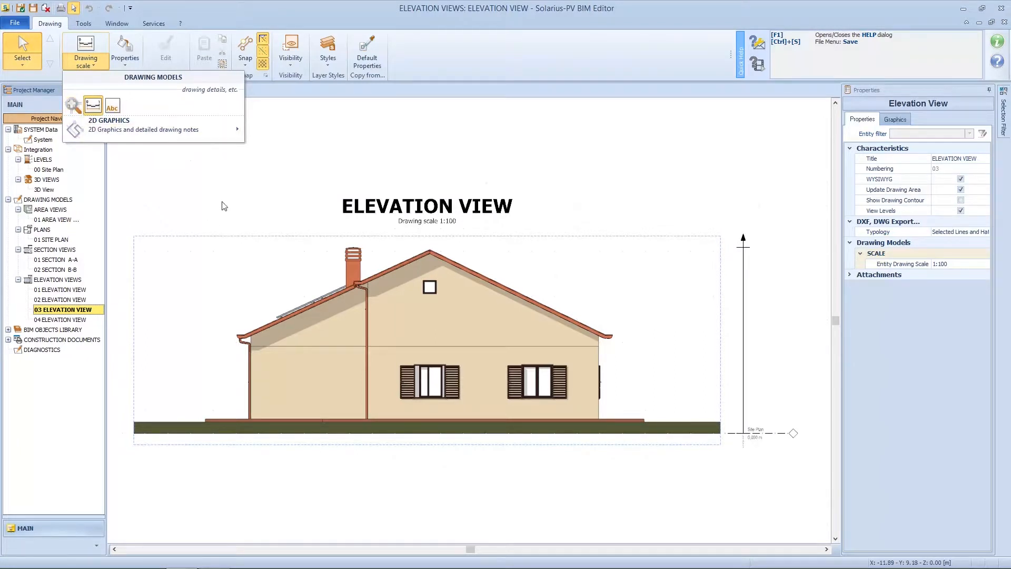
left_click(74, 106)
left_click(305, 241)
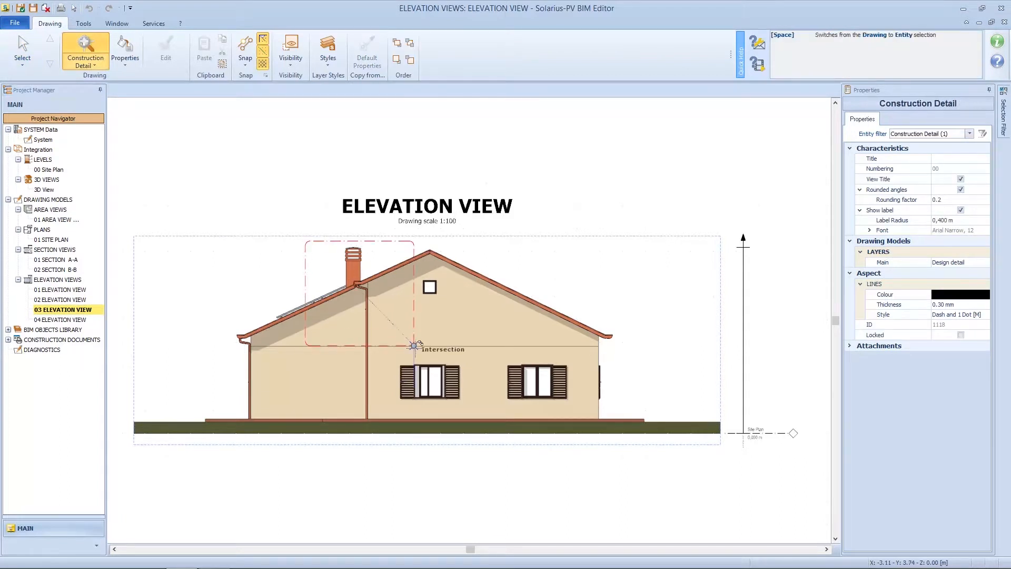
left_click(389, 325)
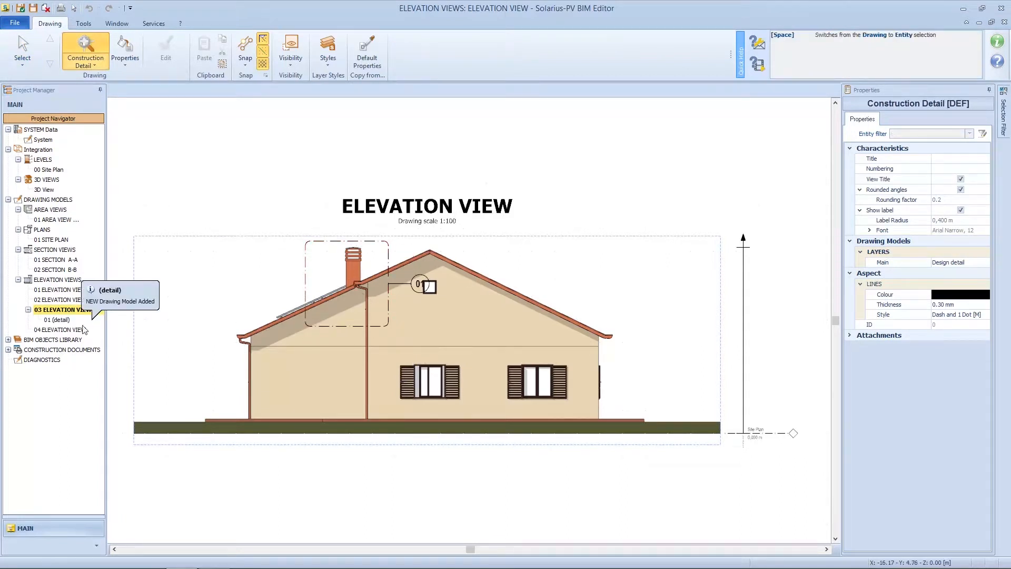
double_click(60, 320)
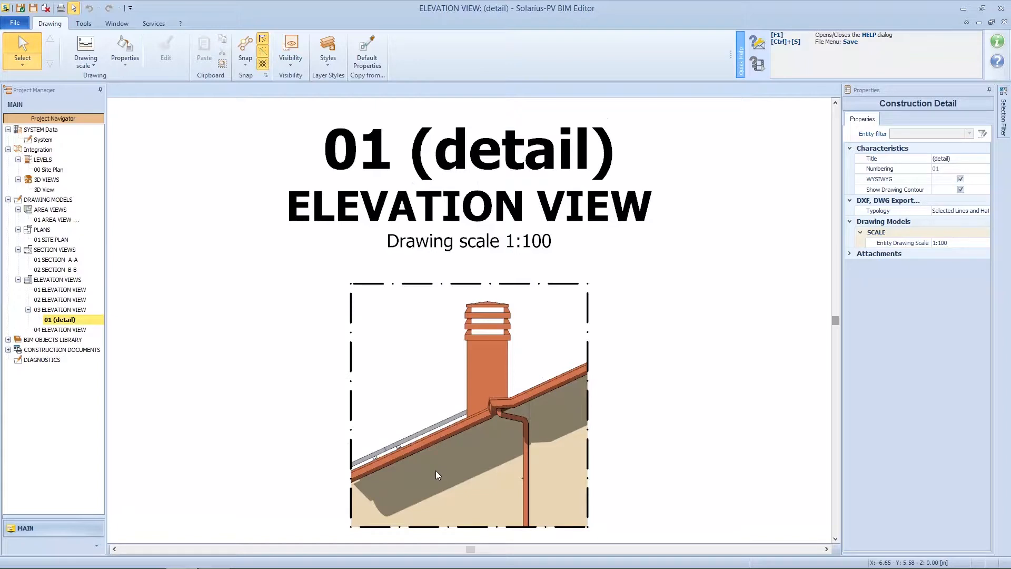
Open the 02 ELEVATION VIEW drawing and place a drawing scale just below the lower-left corner of its drawing area
double_click(62, 300)
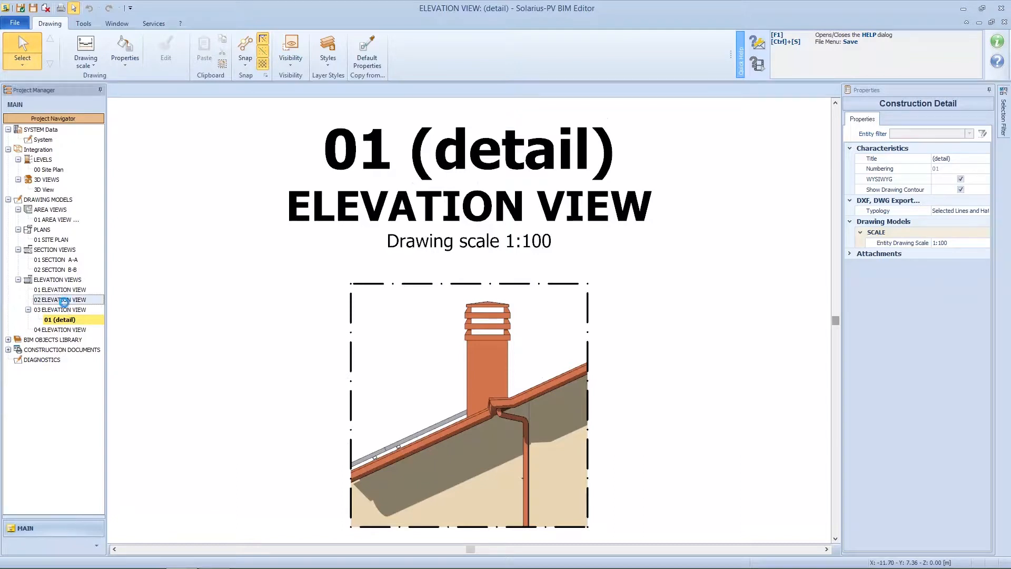
left_click(86, 63)
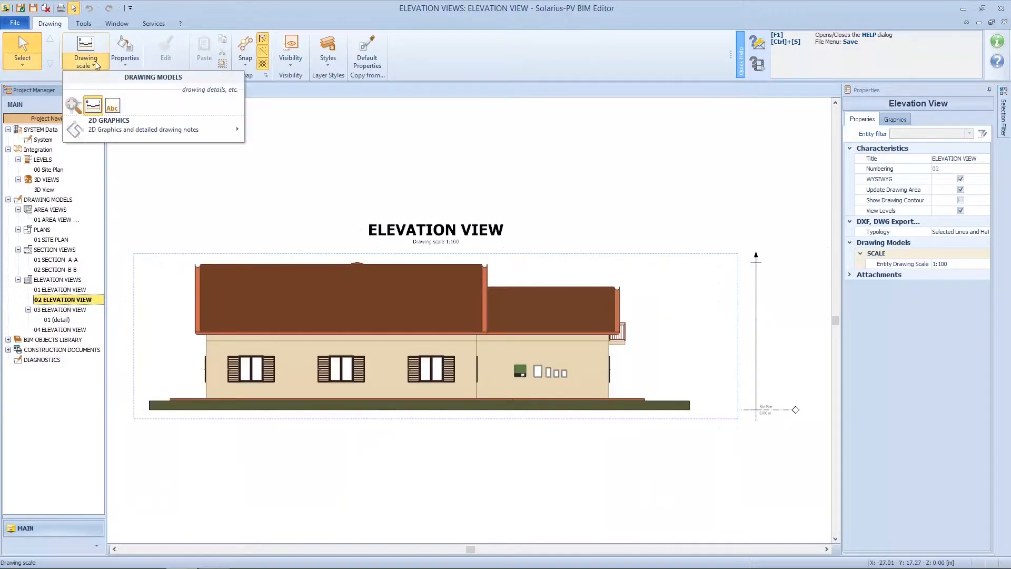
left_click(93, 108)
left_click(172, 431)
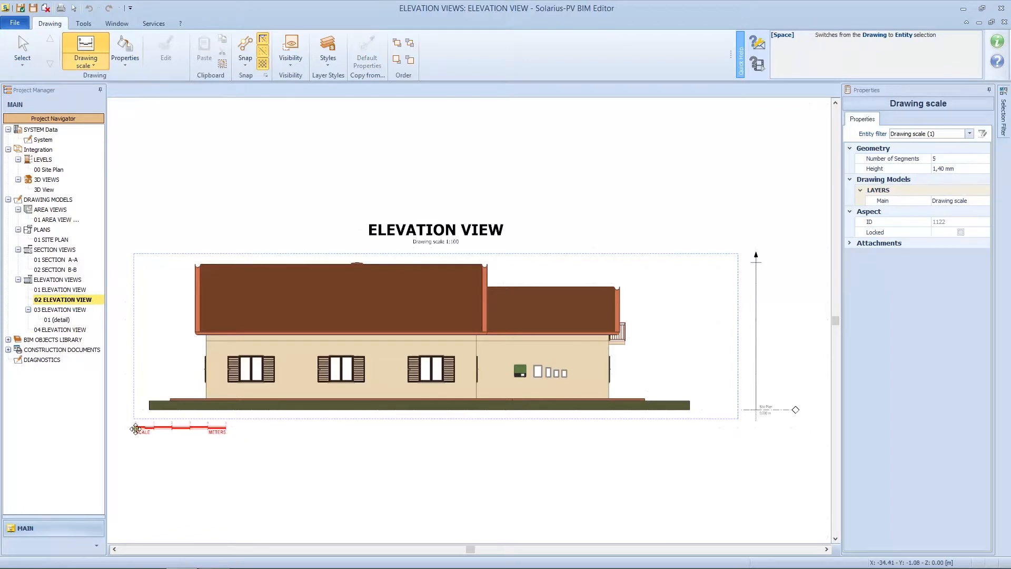
Place a drawing model title below the elevation, browse its Characteristics and Unit of Measurement text variables, and leave its text unedited
left_click(86, 62)
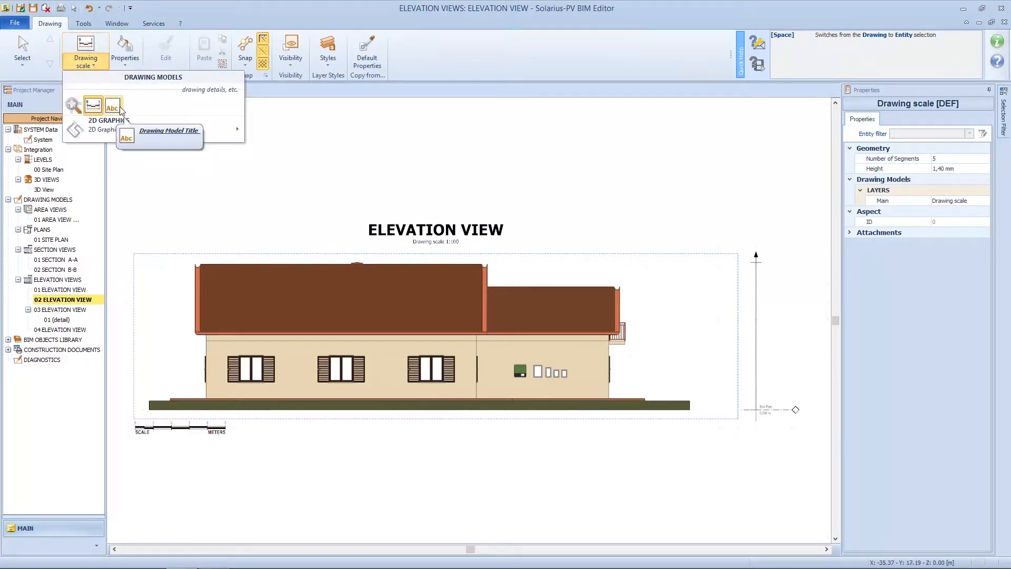
left_click(95, 113)
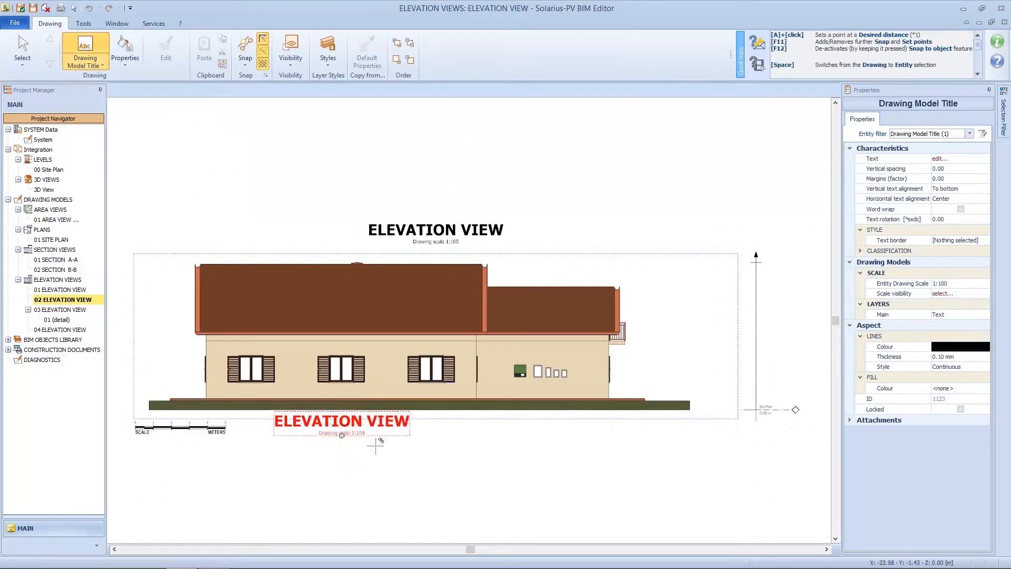
left_click(476, 450)
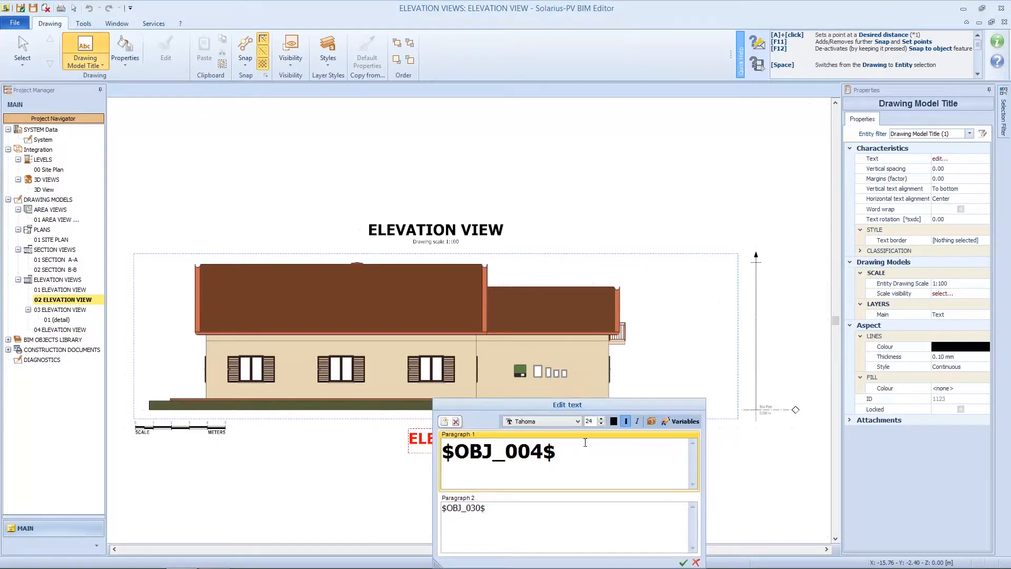
left_click(682, 421)
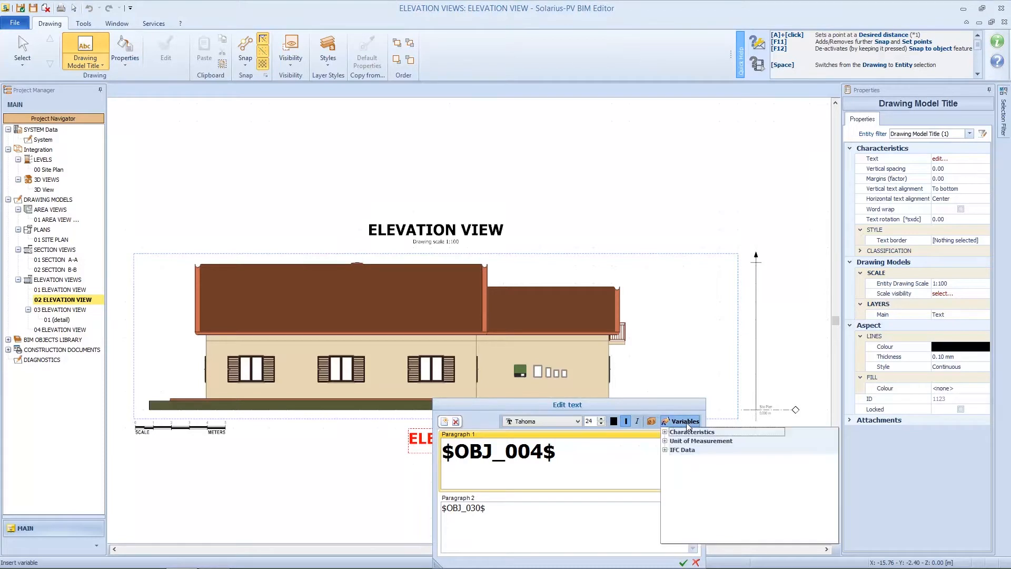
left_click(665, 441)
left_click(665, 431)
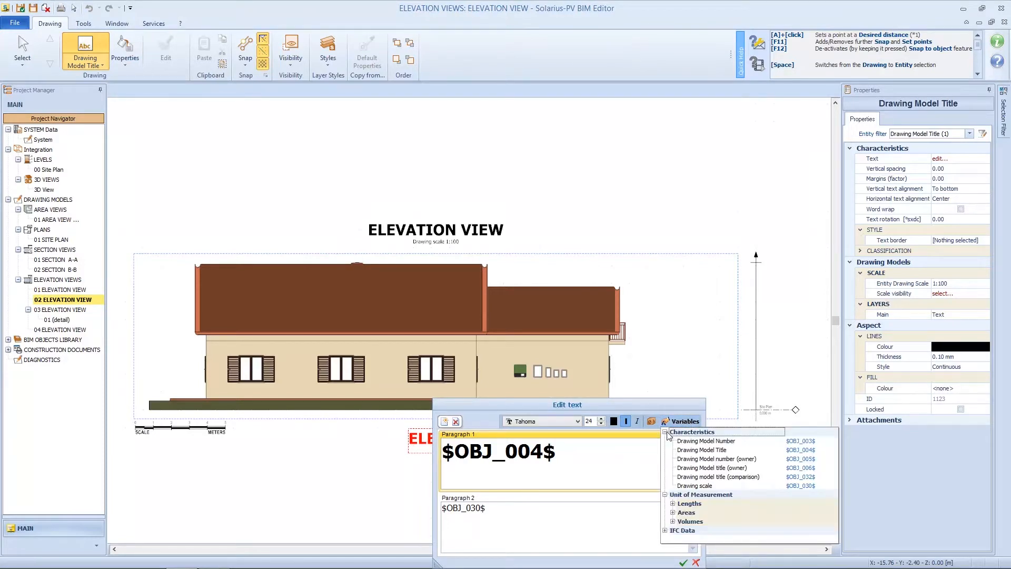
left_click(696, 563)
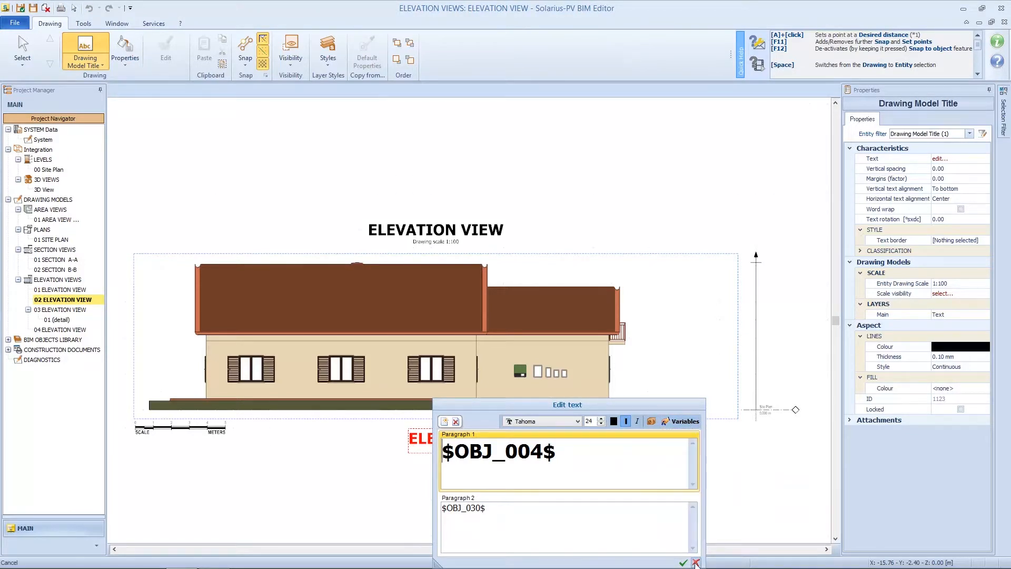
left_click(695, 563)
Delete the additional drawing model title below the elevation
right_click(452, 440)
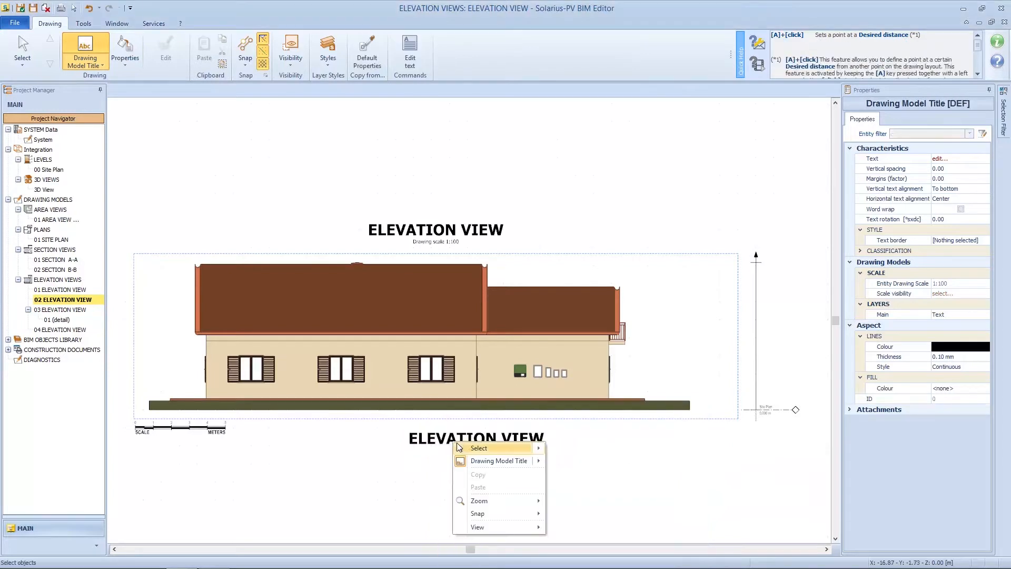
left_click(461, 448)
left_click(461, 444)
key("Delete")
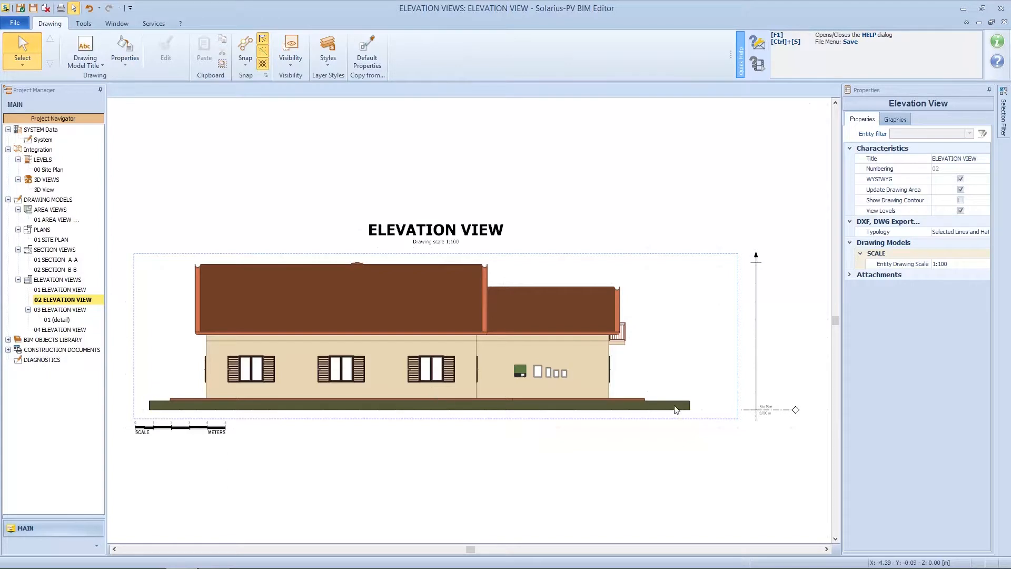
In the elevation views' default layer style, set the Inverter layer's line style for sectioned parts to from Entity
left_click(336, 66)
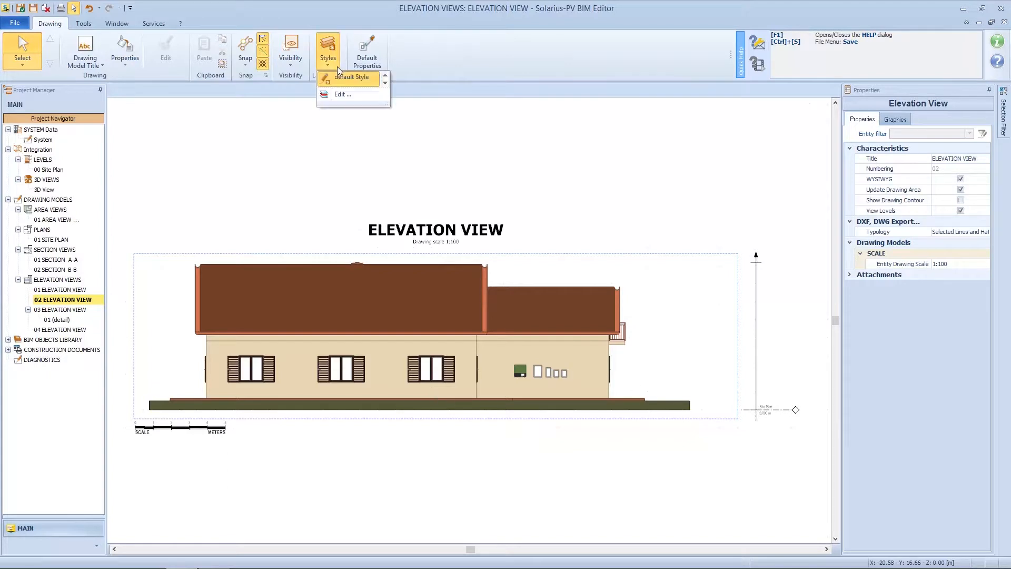
left_click(340, 93)
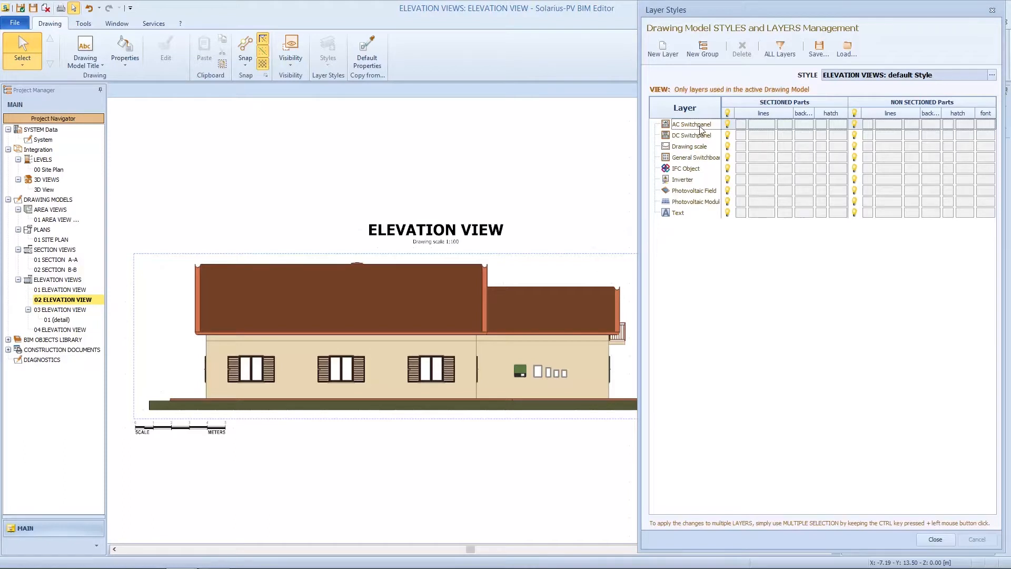
left_click(685, 181)
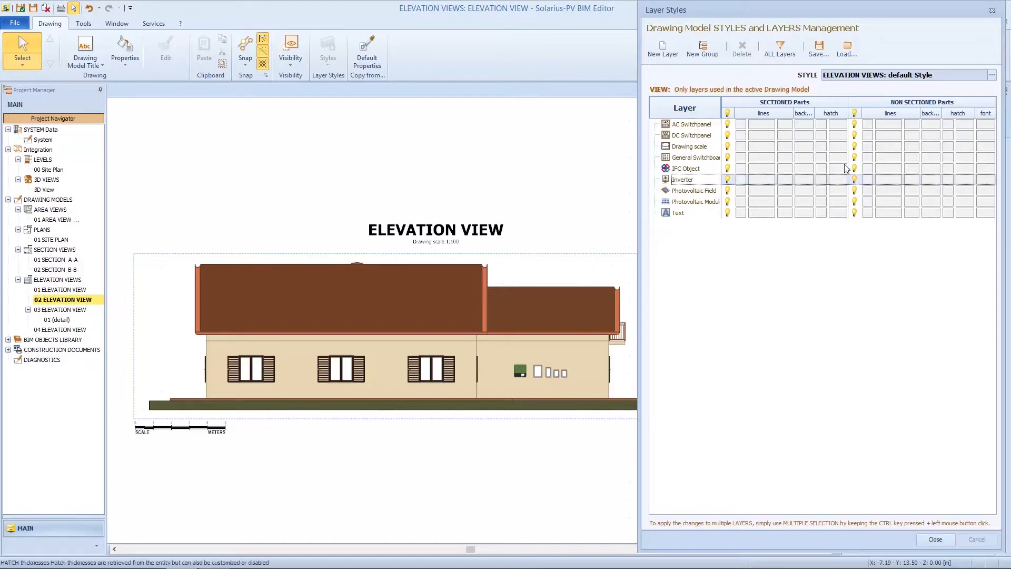
left_click(762, 181)
left_click(762, 181)
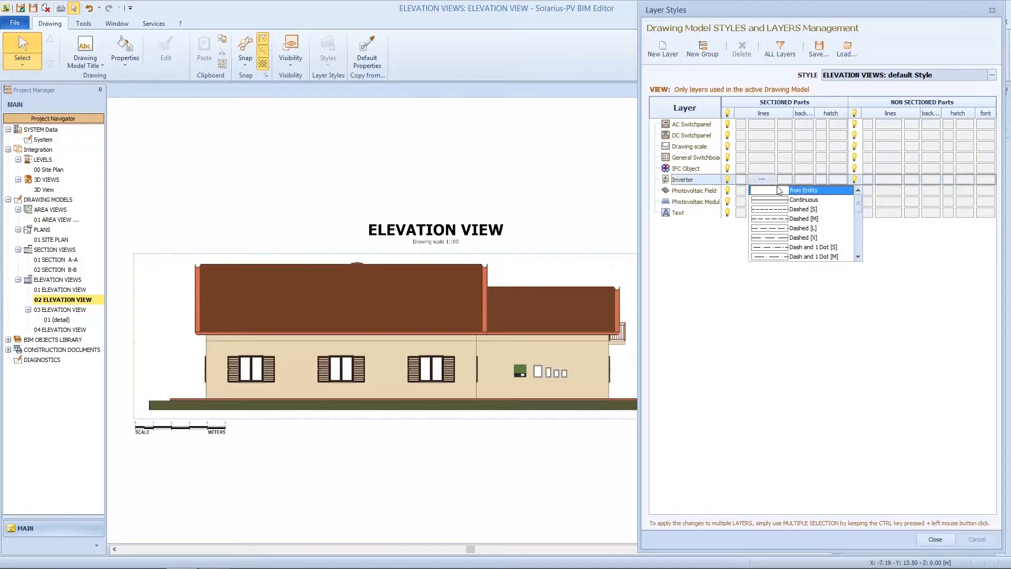
left_click(803, 190)
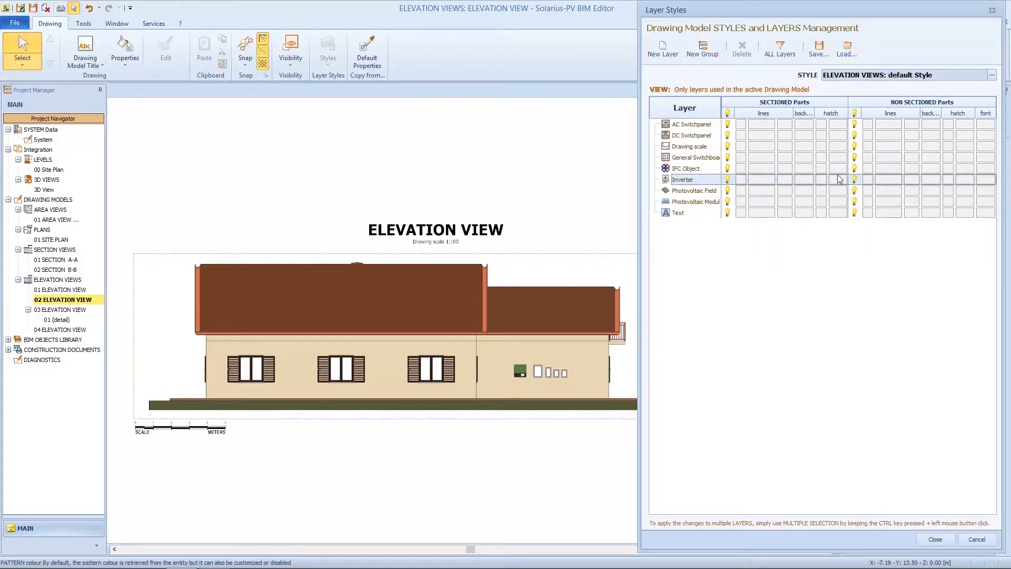
left_click(992, 10)
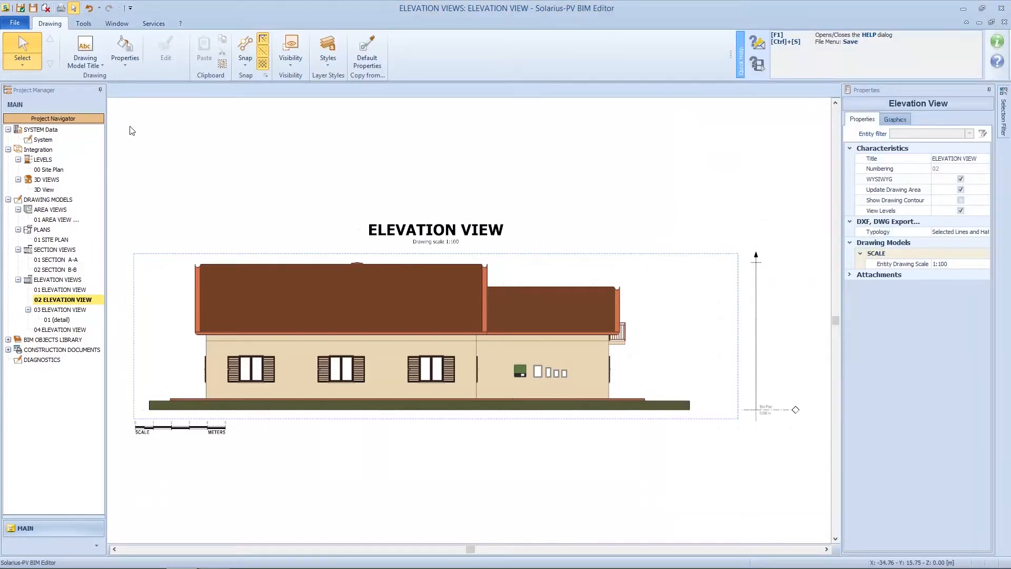
View the 04 ELEVATION VIEW and 01 SECTION A-A drawings
left_click(62, 330)
left_click(51, 260)
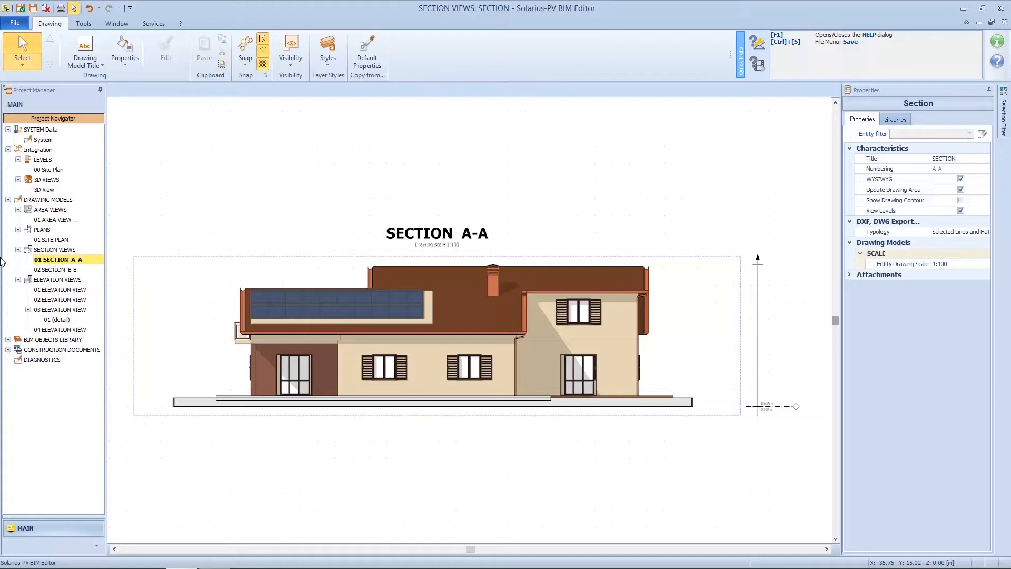
Start a new working drawing in the construction documents with an A2 page format of 594 x 420 mm
left_click(8, 350)
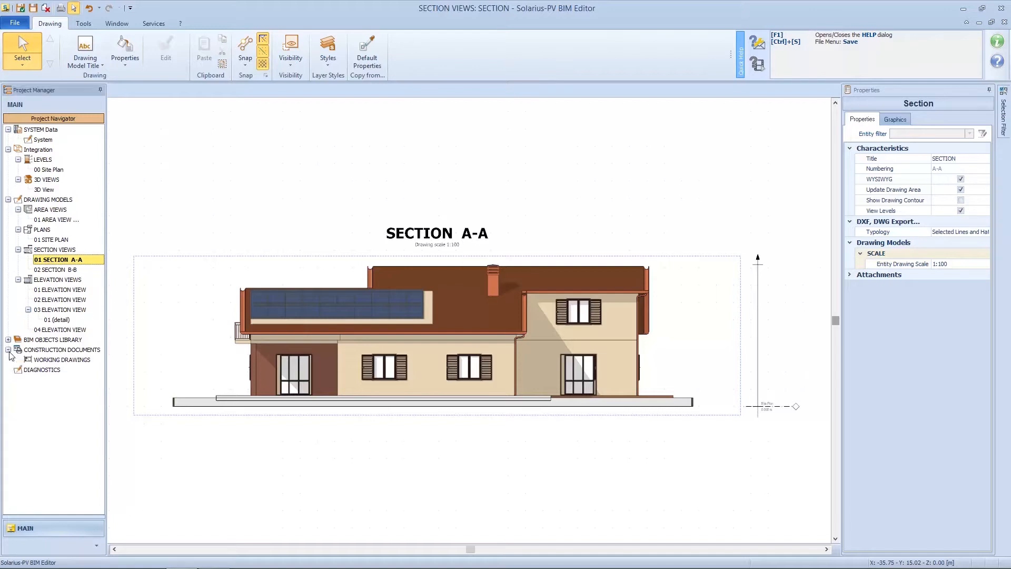
left_click(66, 361)
right_click(68, 365)
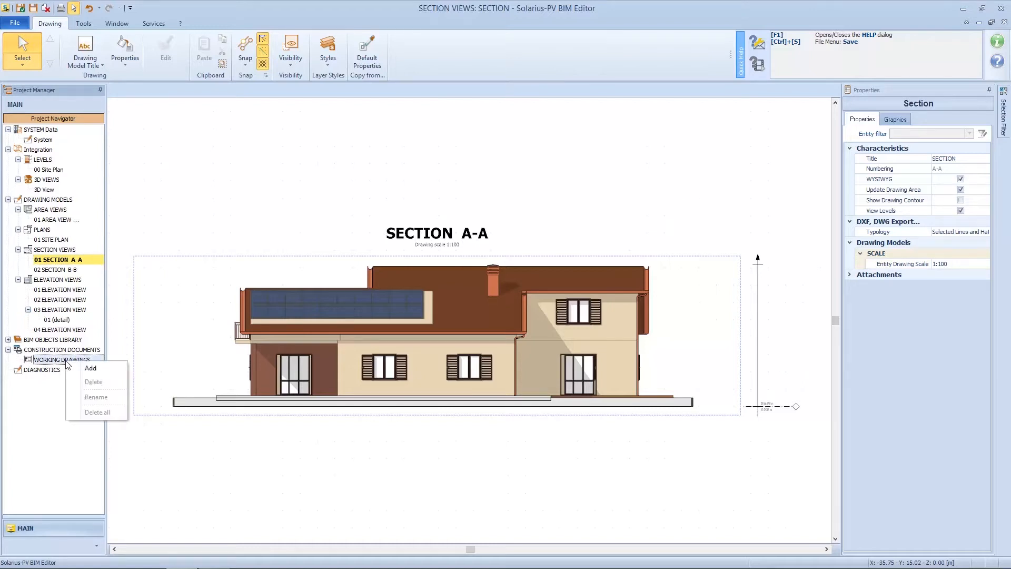
left_click(94, 369)
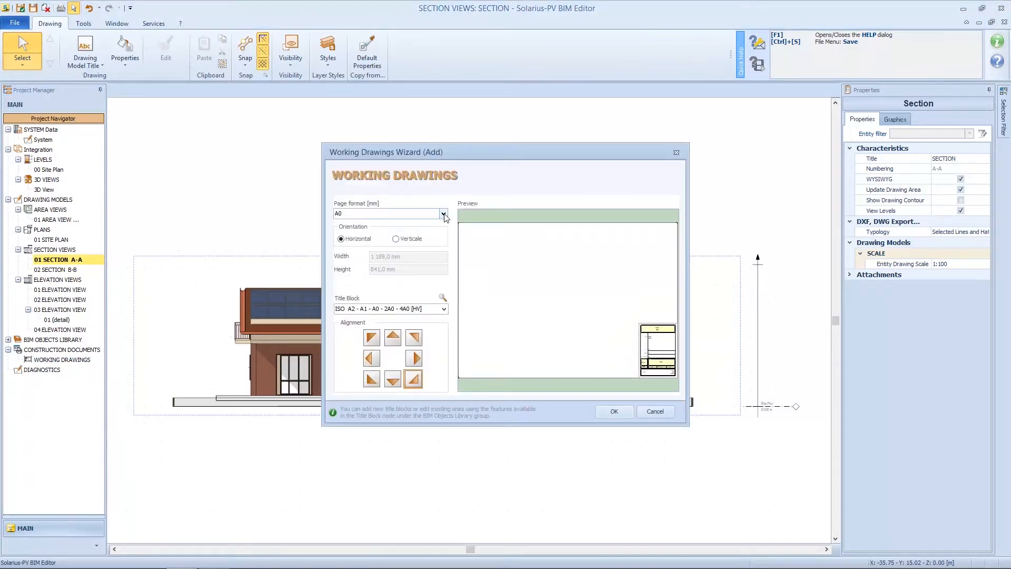
left_click(443, 214)
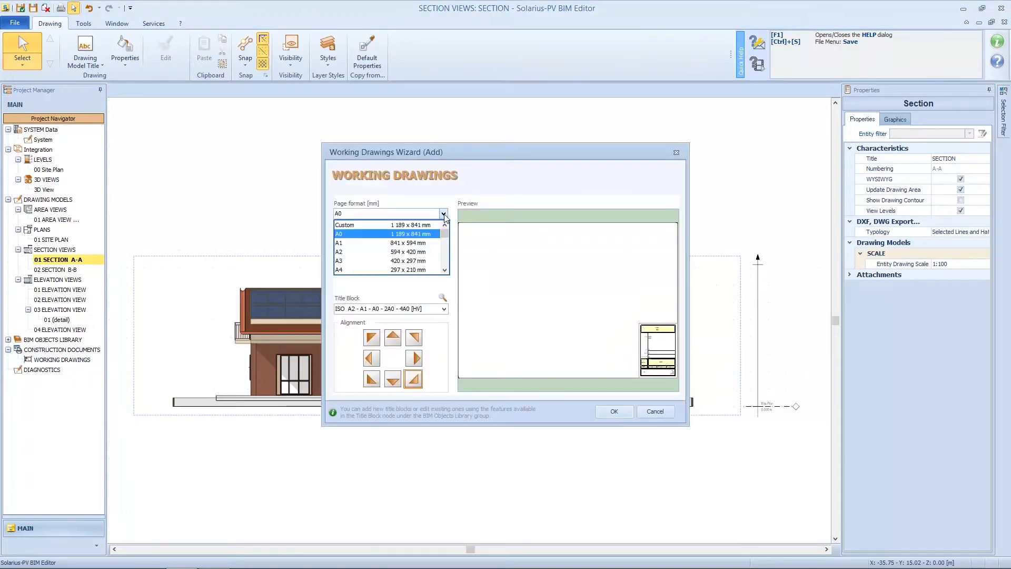
left_click(416, 252)
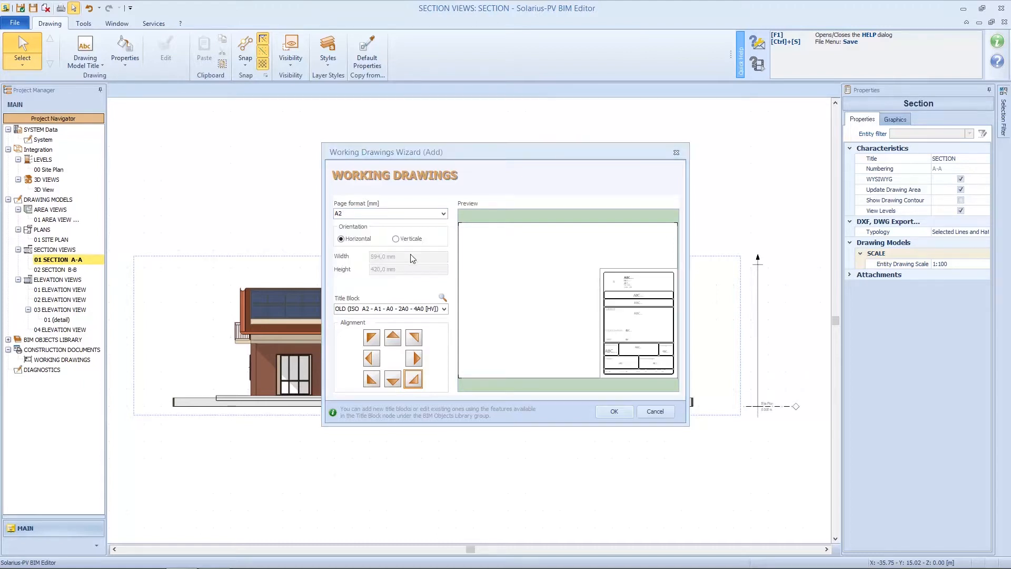
Try the OLD (ISO A2 [HV]) and Lettera - Legale - Ledger - Tabloid [HV] title blocks on the sheet
left_click(446, 310)
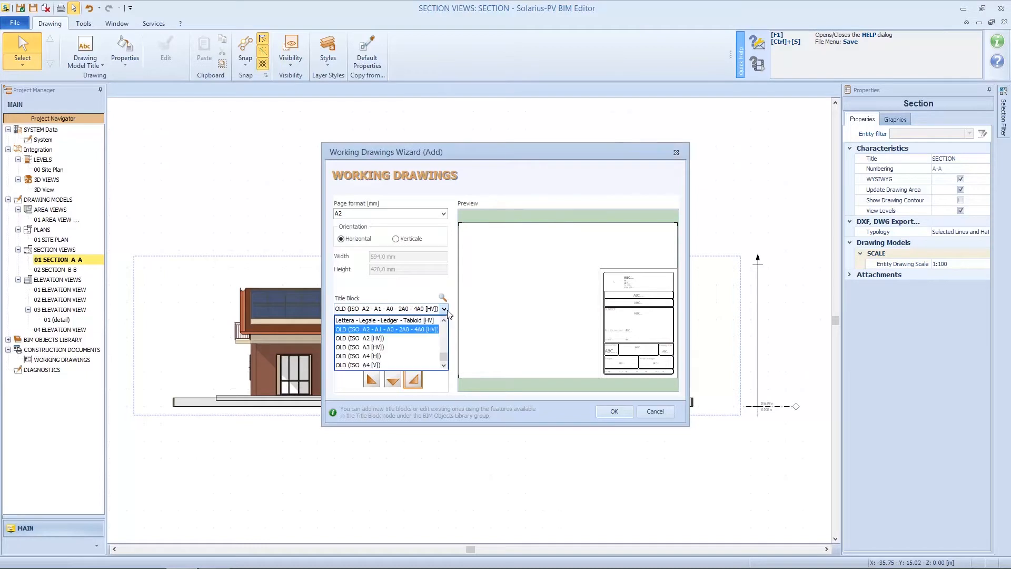
left_click(389, 338)
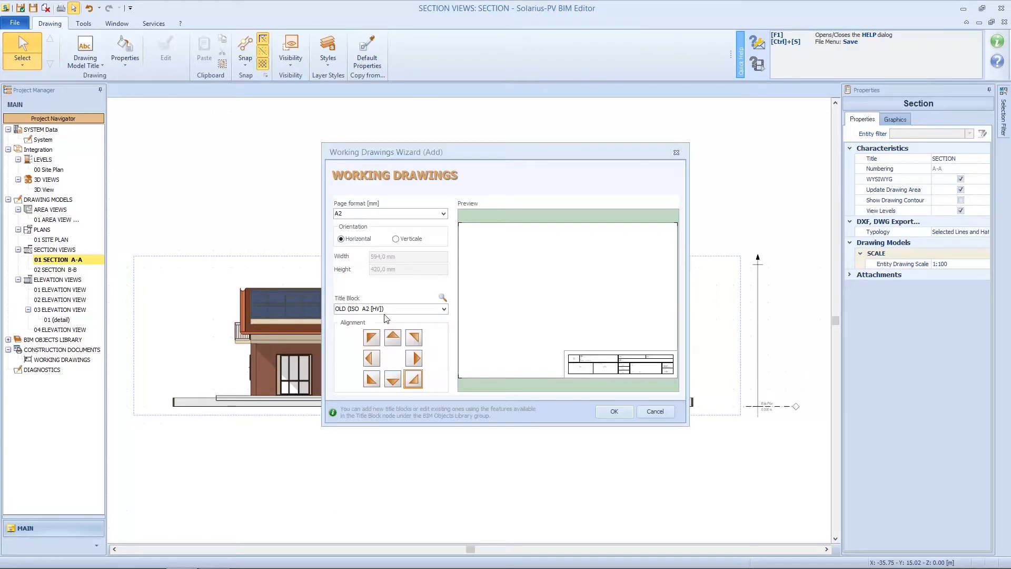
left_click(444, 308)
left_click(376, 322)
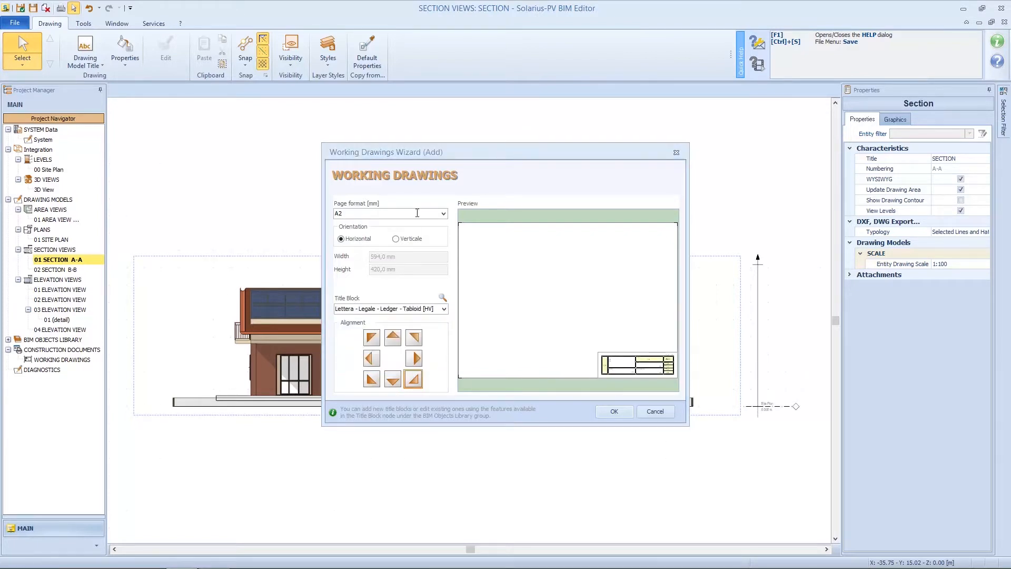
Set the sheet's title block to none and create the working drawing
left_click(444, 309)
scroll(444, 341, "up", 2)
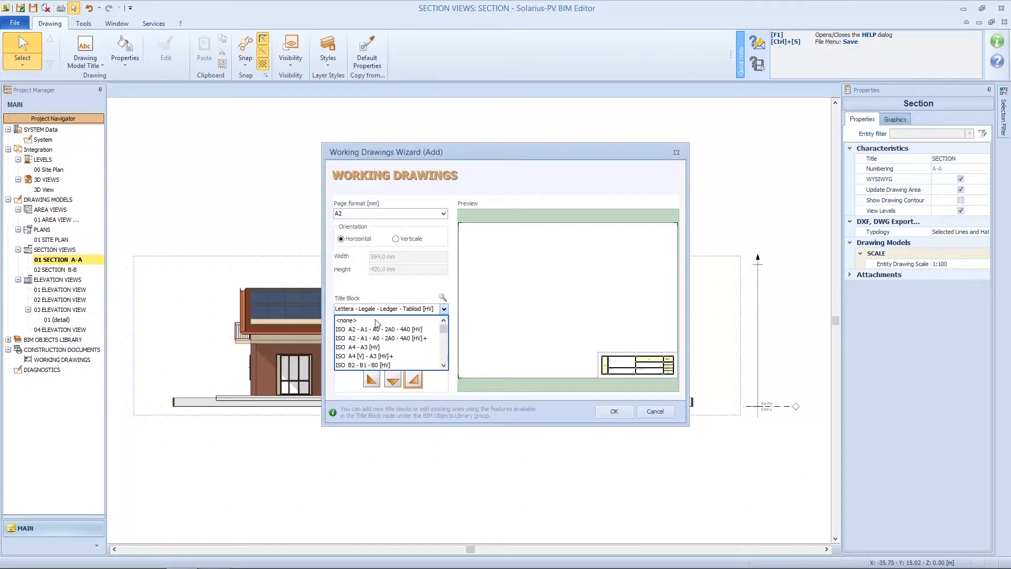
left_click(378, 321)
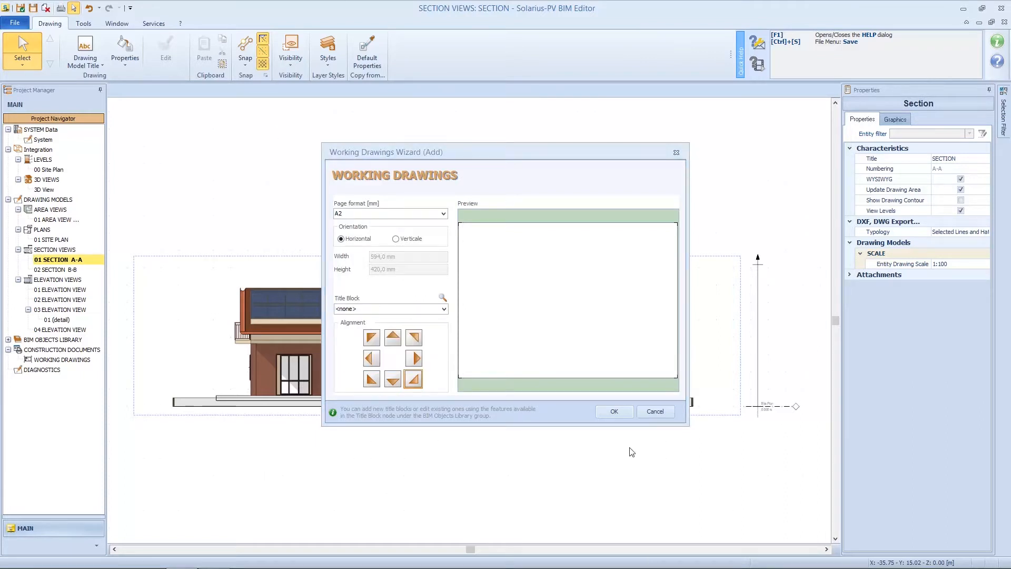
left_click(609, 412)
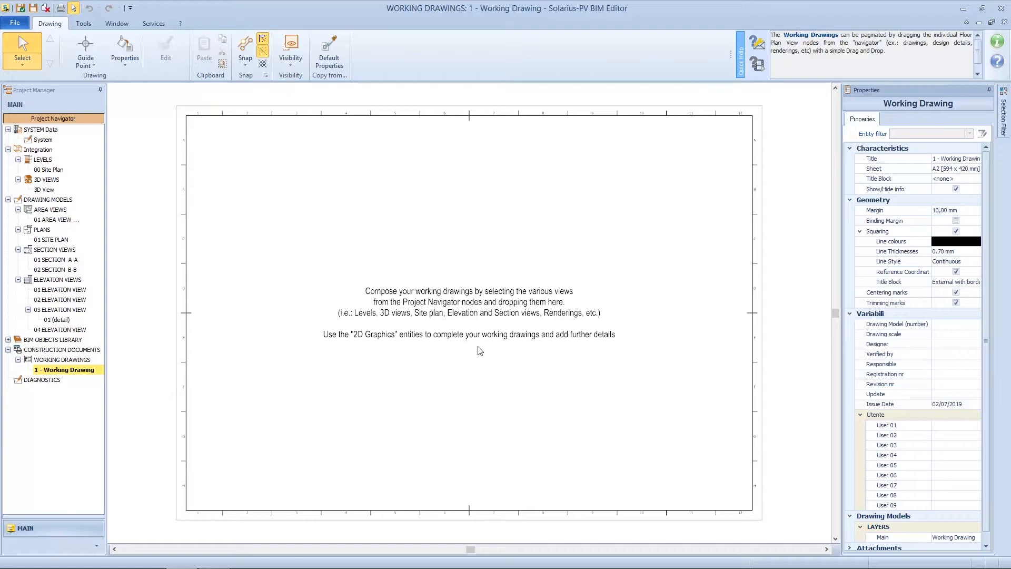
Place the 01 AREA VIEW drawing in the upper-left part of the working drawing sheet and select it
left_click(45, 222)
left_click_drag(261, 197, 196, 130)
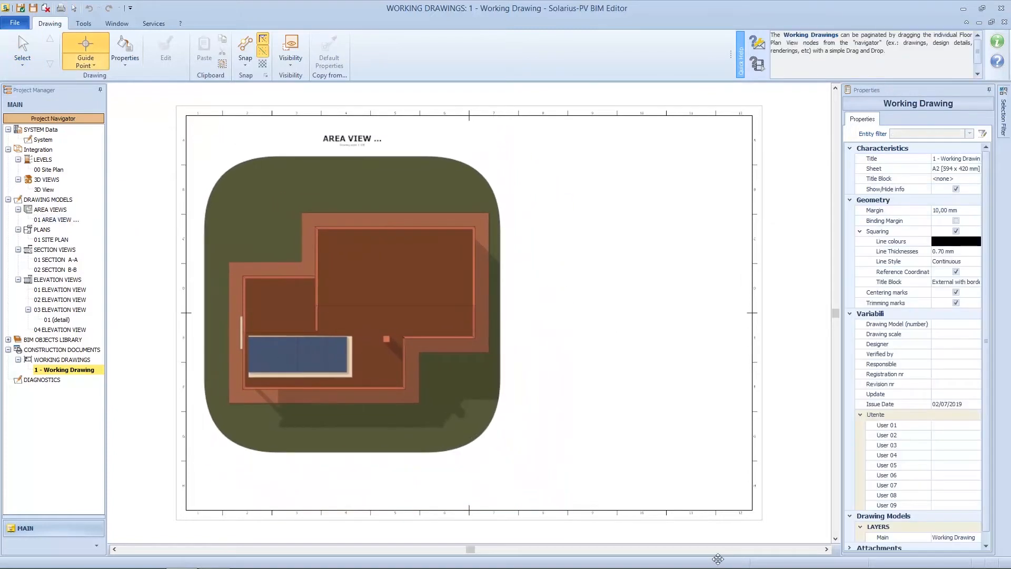
left_click(366, 335)
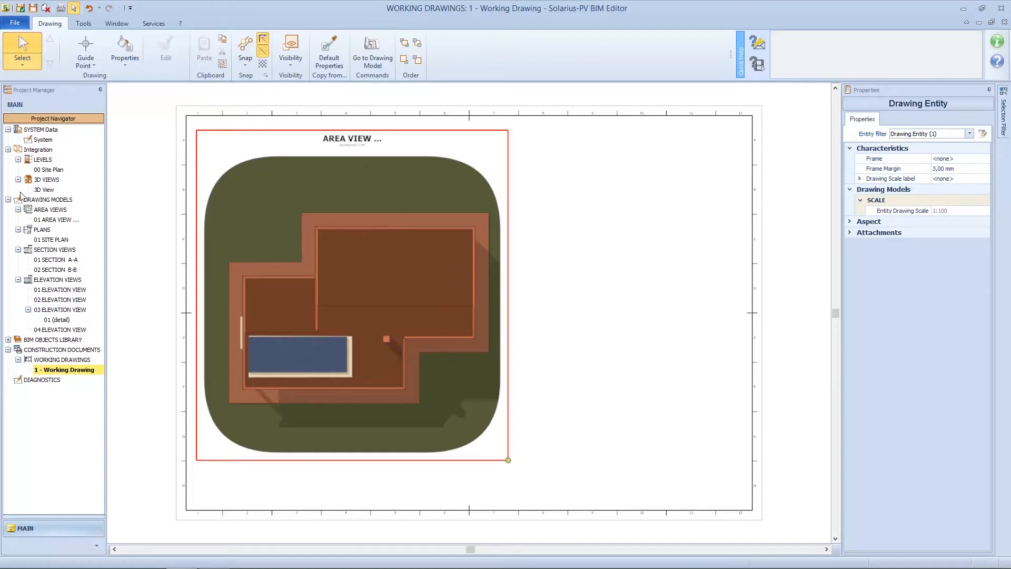
Set the drawing scale of the 01 AREA VIEW model to 1:200 and return to the working drawing
double_click(62, 221)
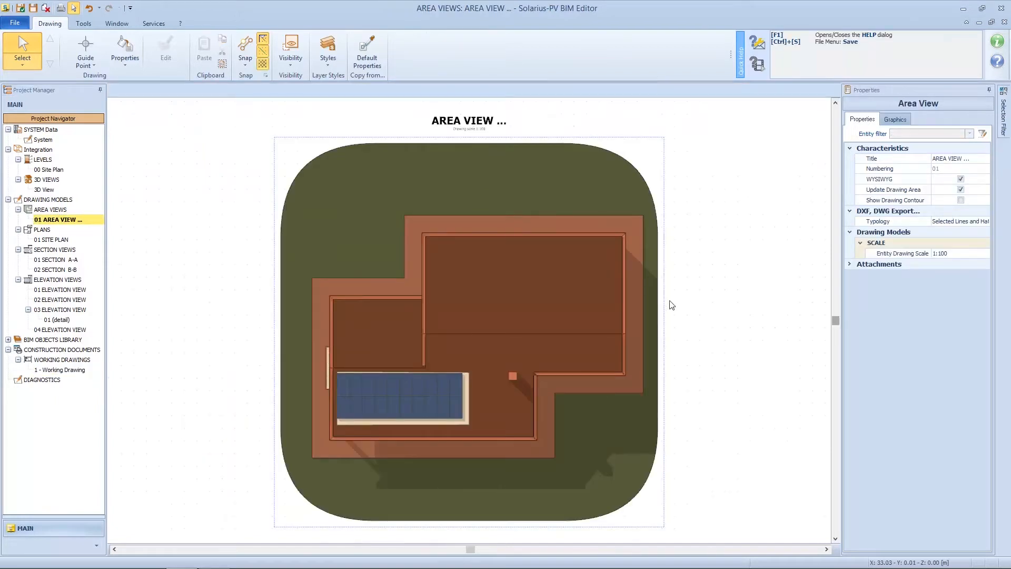
left_click(956, 253)
left_click(950, 282)
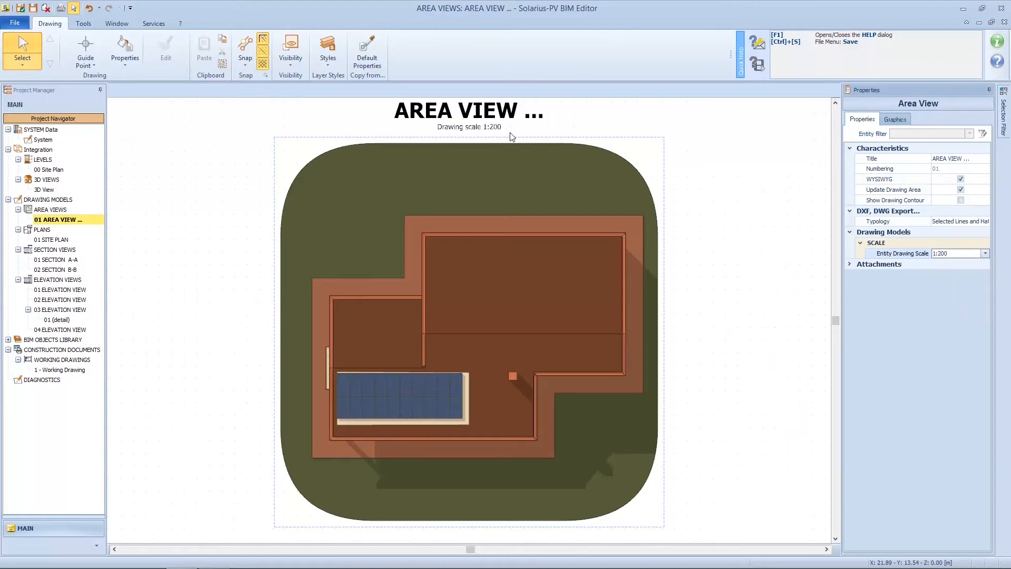
left_click(59, 370)
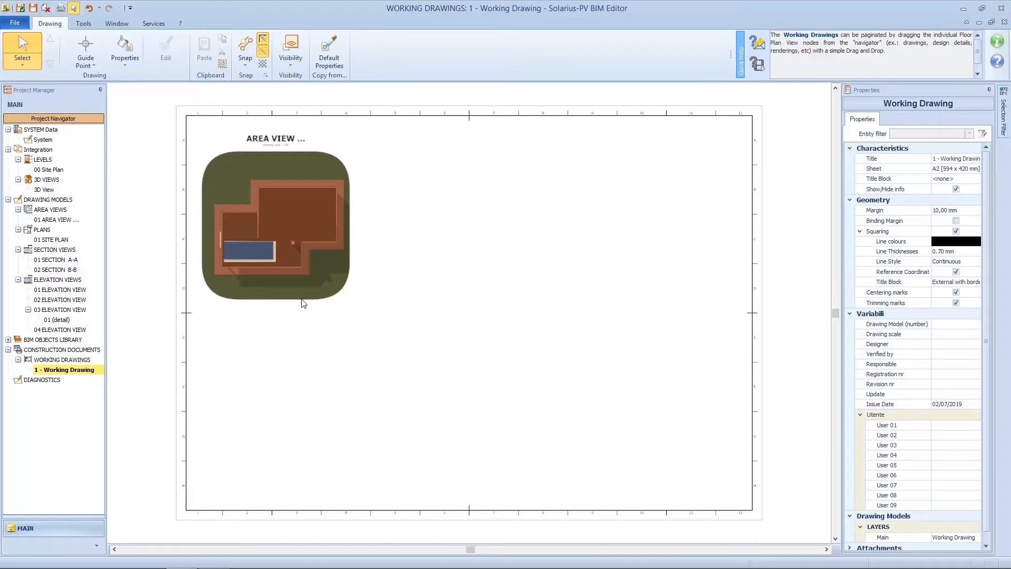
Place 01 ELEVATION VIEW in the sheet's upper-right area and the 01 (detail) drawing below it near the right edge
left_click(54, 291)
mouse_move(56, 295)
left_mouse_down()
mouse_move(532, 246)
mouse_move(434, 140)
mouse_move(381, 136)
mouse_move(388, 129)
left_mouse_up()
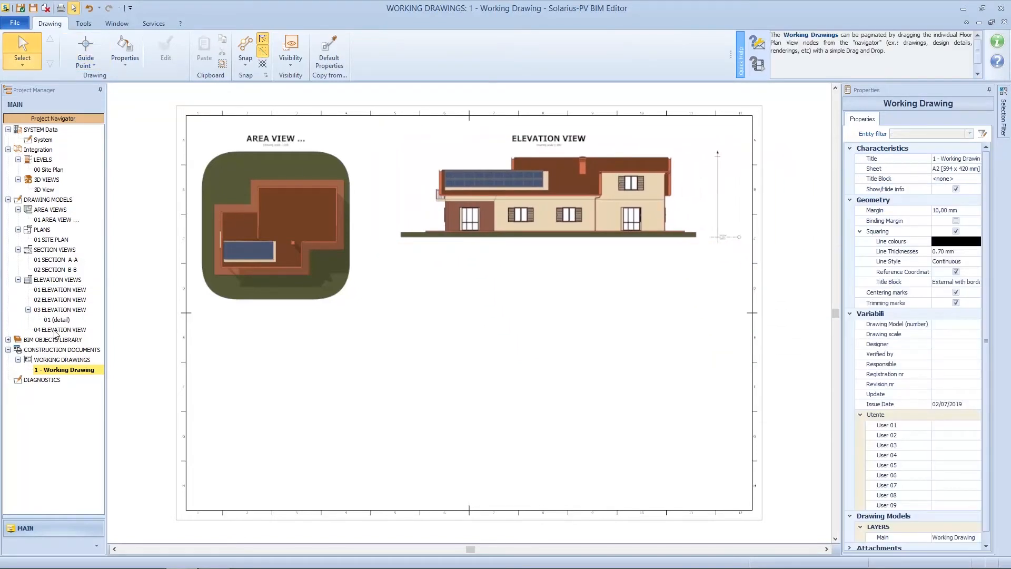
mouse_move(55, 320)
left_mouse_down()
mouse_move(557, 309)
mouse_move(570, 287)
mouse_move(657, 264)
left_mouse_up()
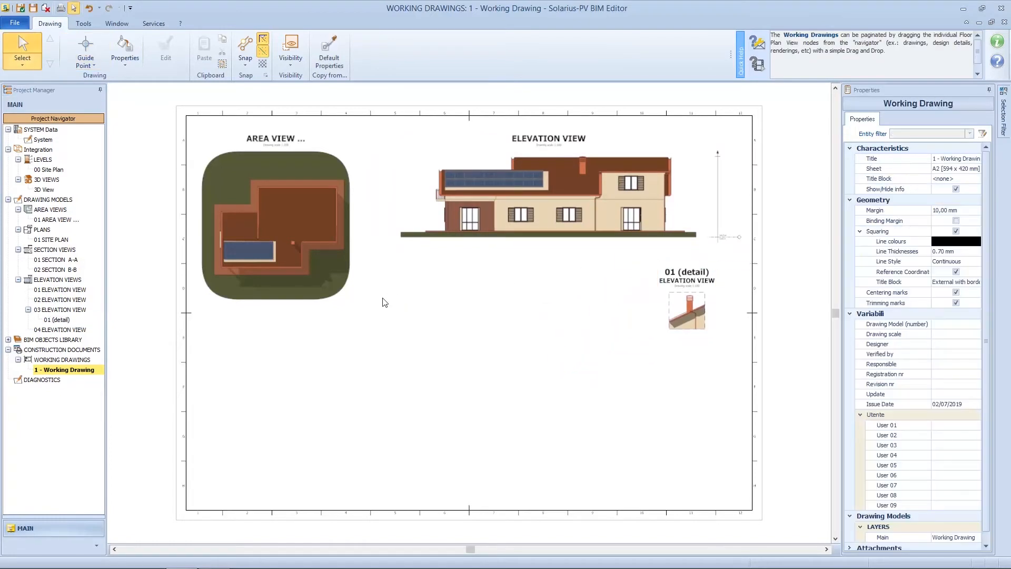
Place SECTION A-A in the sheet's lower-left area and add the 3D View to the sheet
left_click(62, 260)
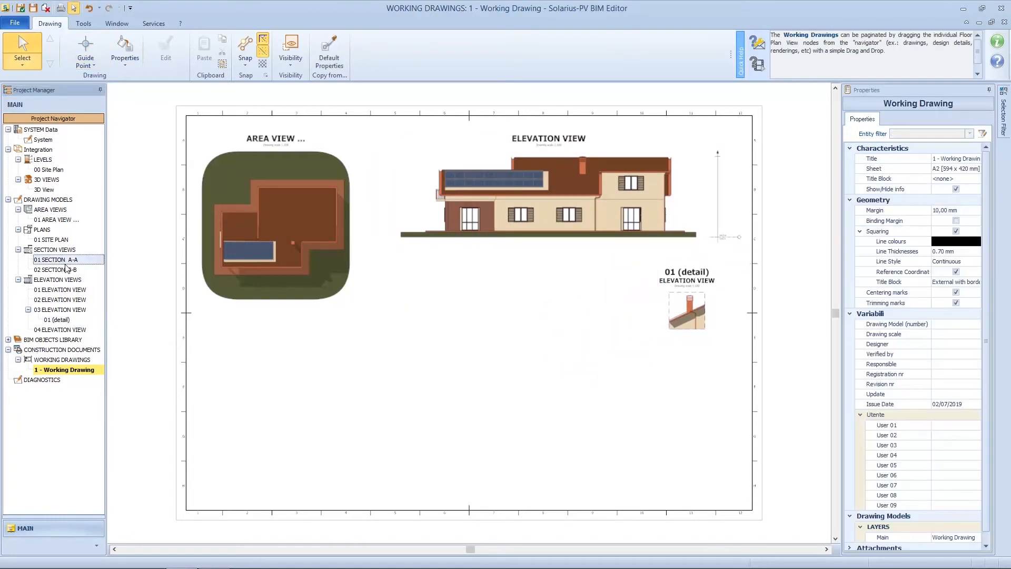
left_click_drag(297, 284, 186, 389)
left_click(47, 191)
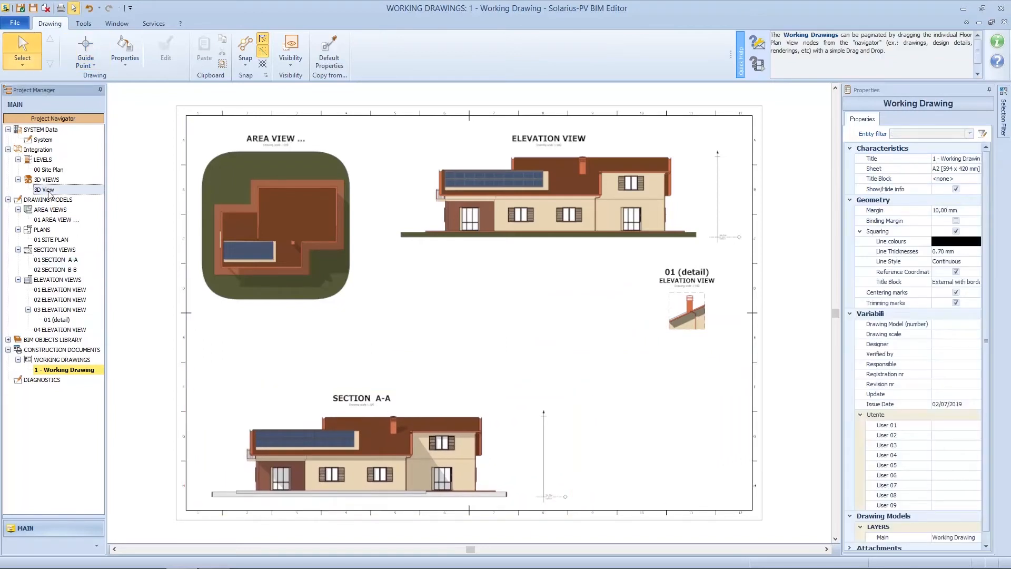
mouse_move(308, 284)
left_mouse_down()
mouse_move(437, 311)
mouse_move(290, 153)
left_mouse_up()
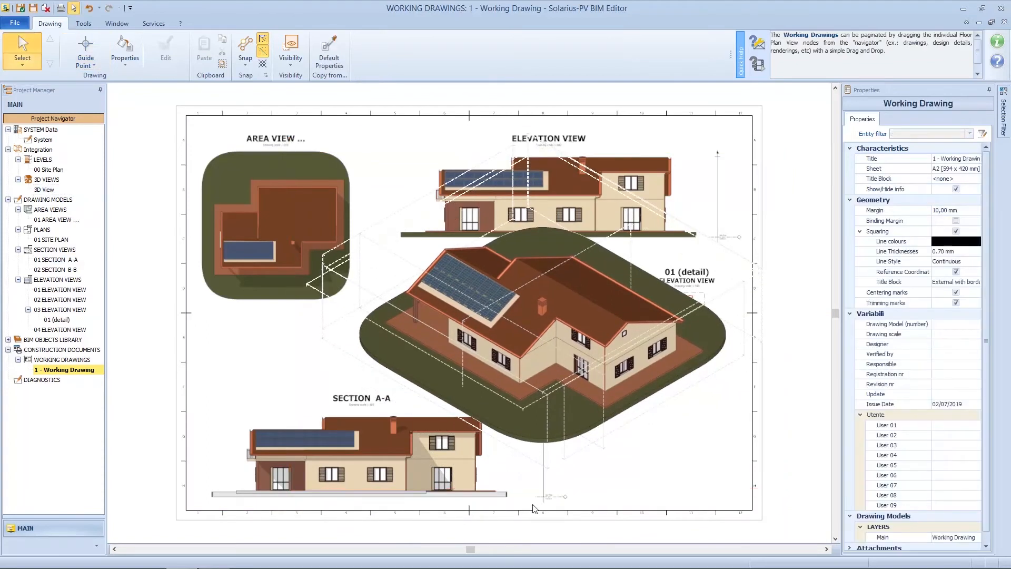
Scale the placed 3D view to 80% zoom and 1:200, and move it to the middle of the sheet below the elevation
left_click(610, 310)
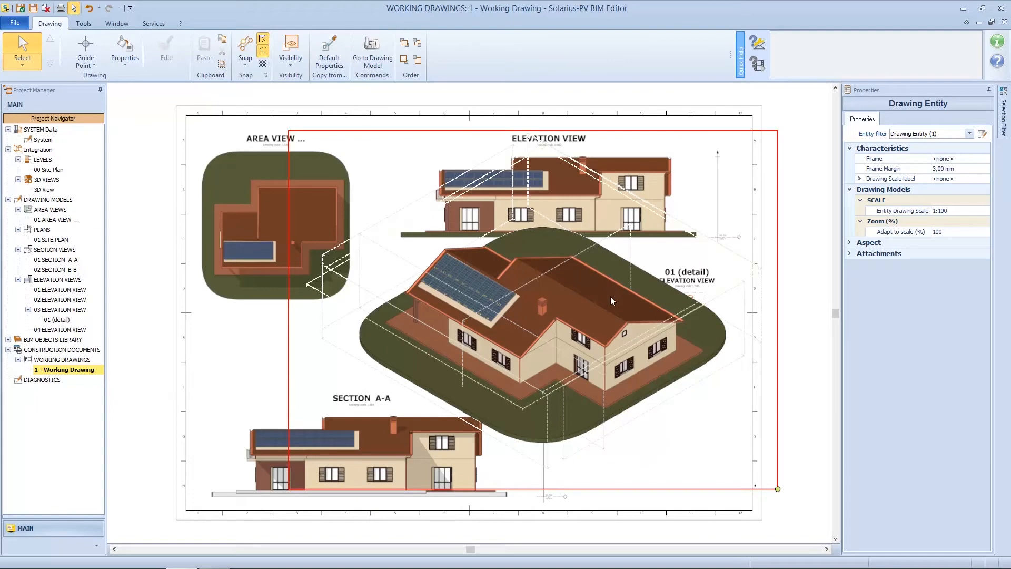
left_click(978, 232)
type("80")
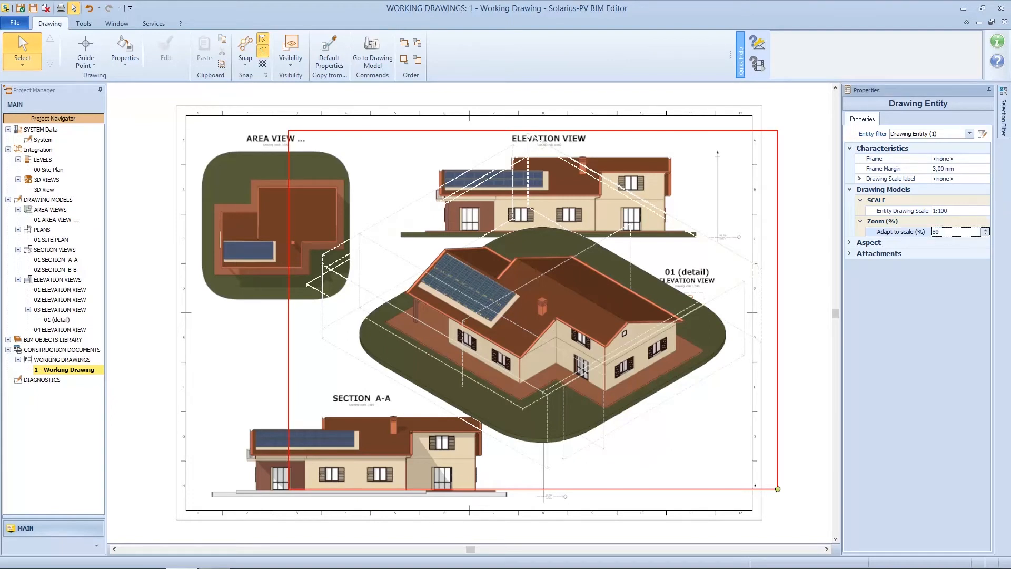
key("Return")
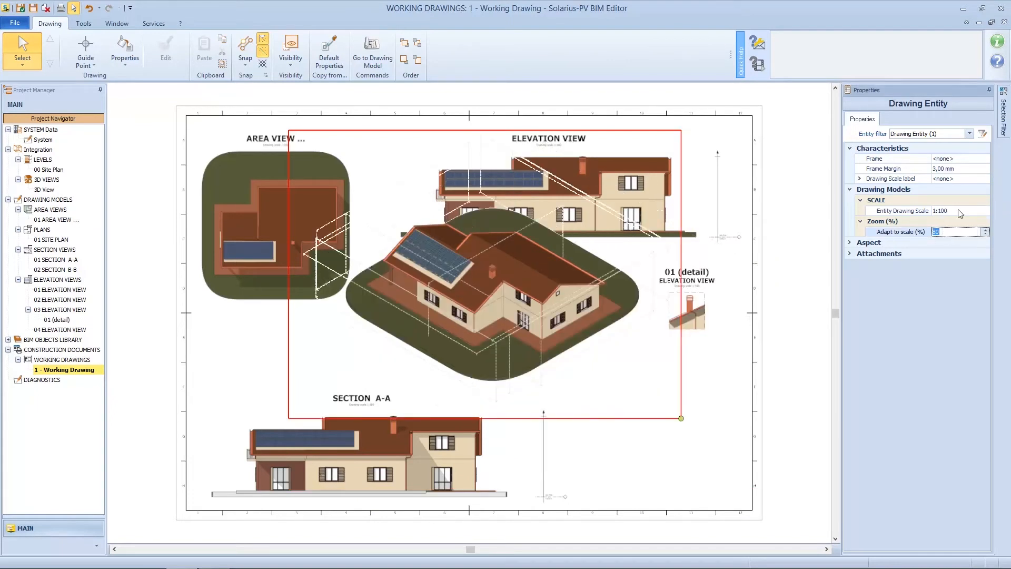
left_click(961, 212)
left_click(956, 267)
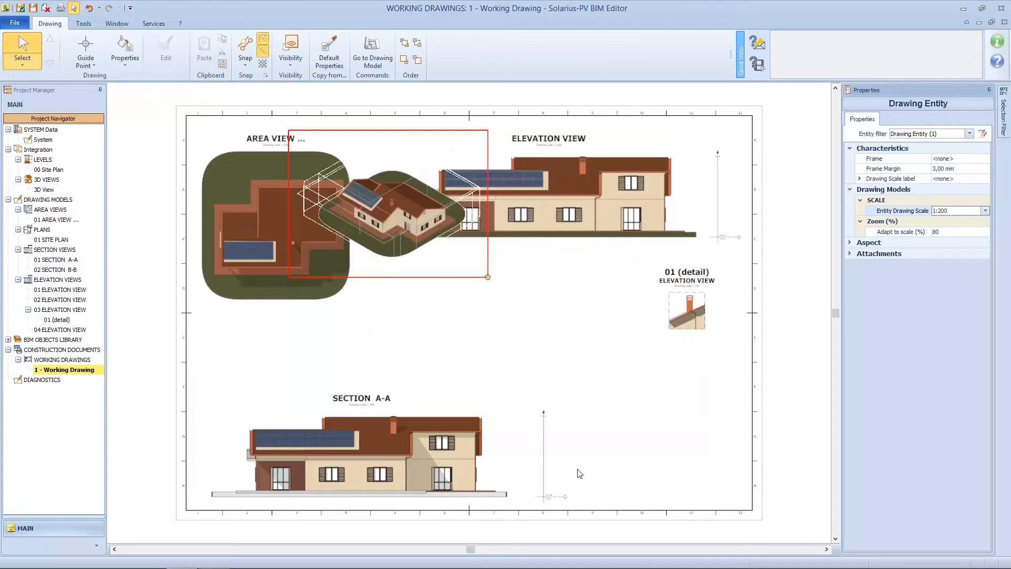
left_click_drag(373, 199, 479, 299)
left_click(660, 368)
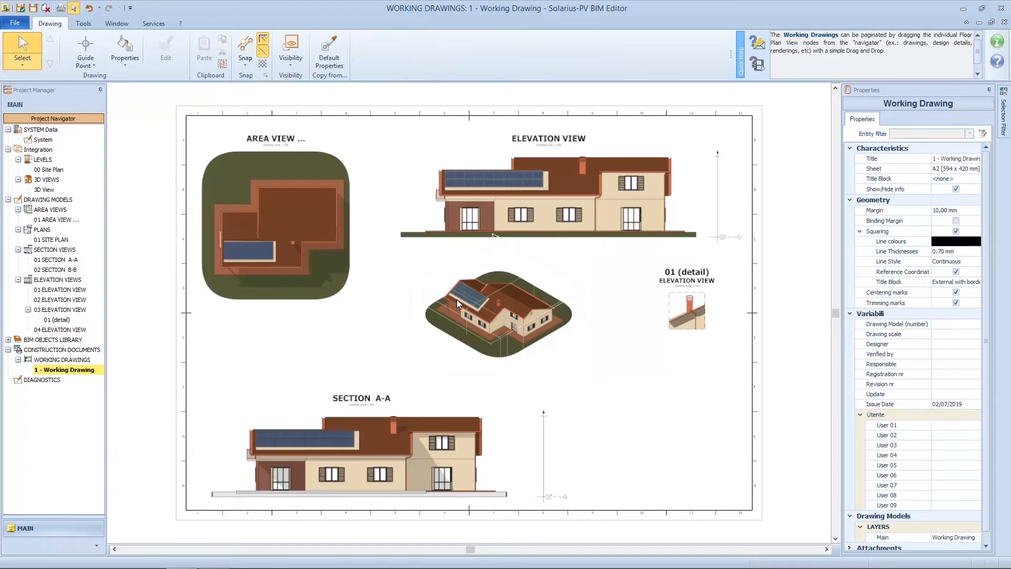
Hide the area, plan, section and elevation view outlines in the 3D View and return to the working drawing
scroll(464, 305, "up", 5)
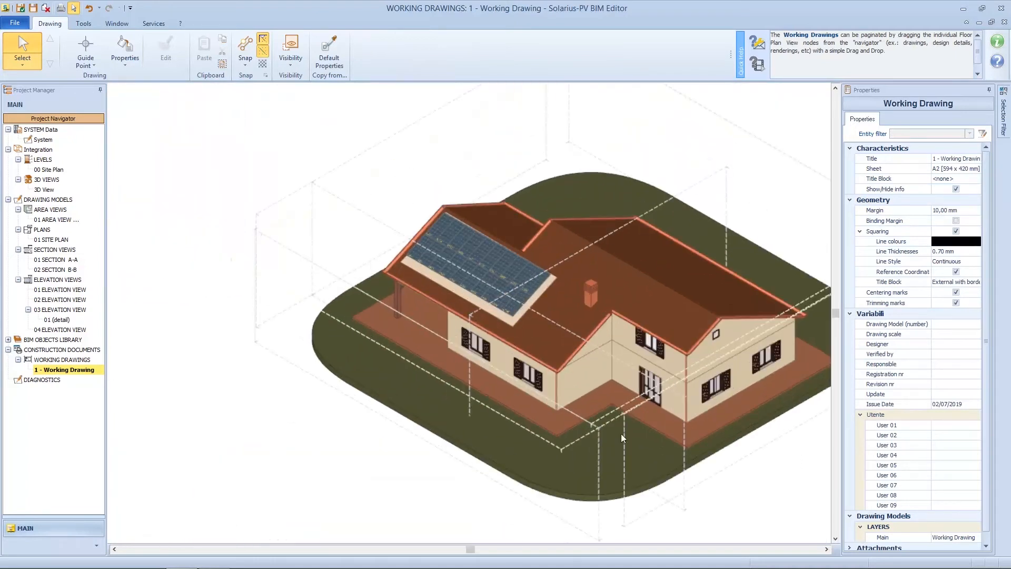
scroll(621, 434, "down", 5)
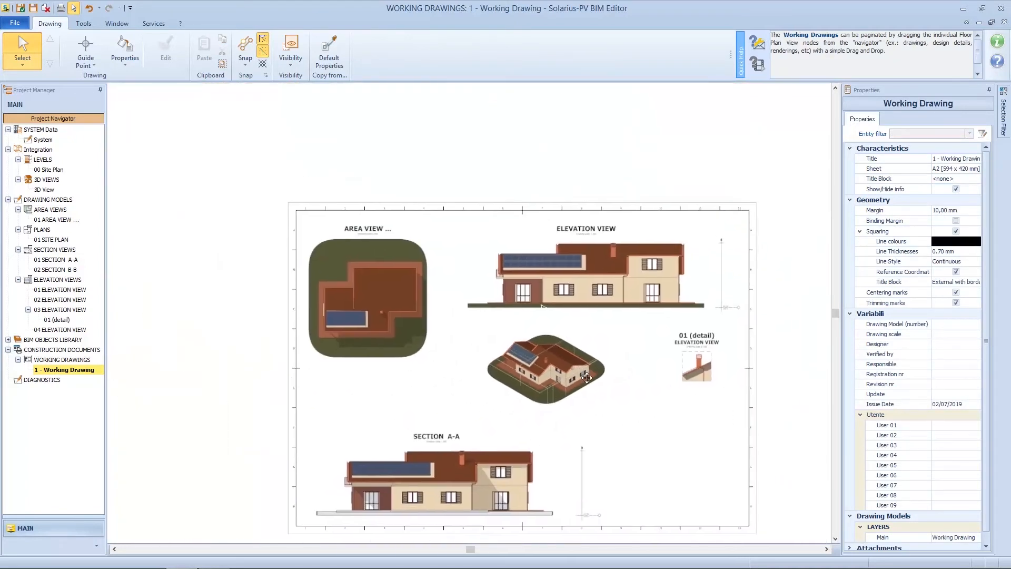
left_click(52, 190)
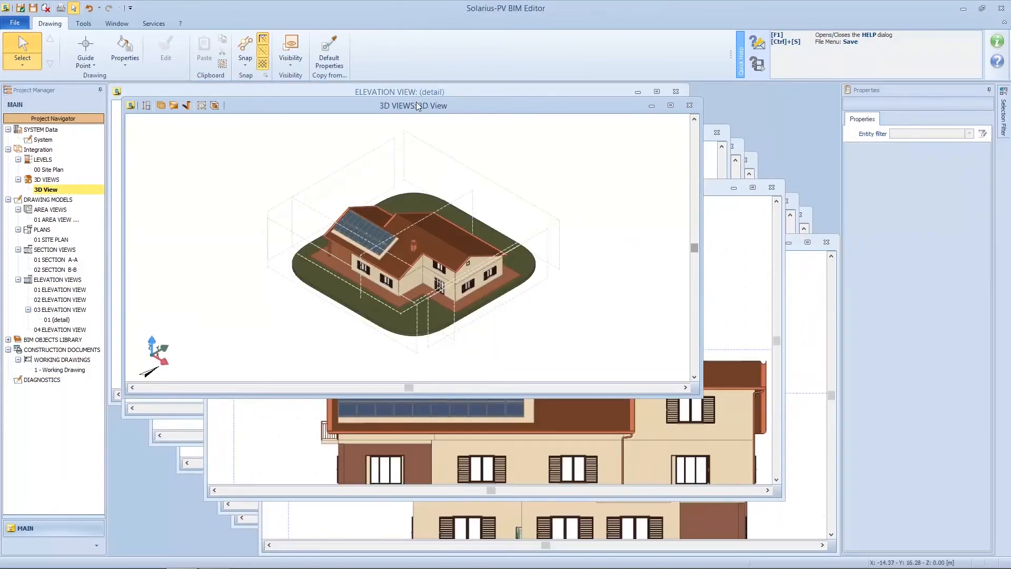
double_click(416, 105)
left_click(291, 58)
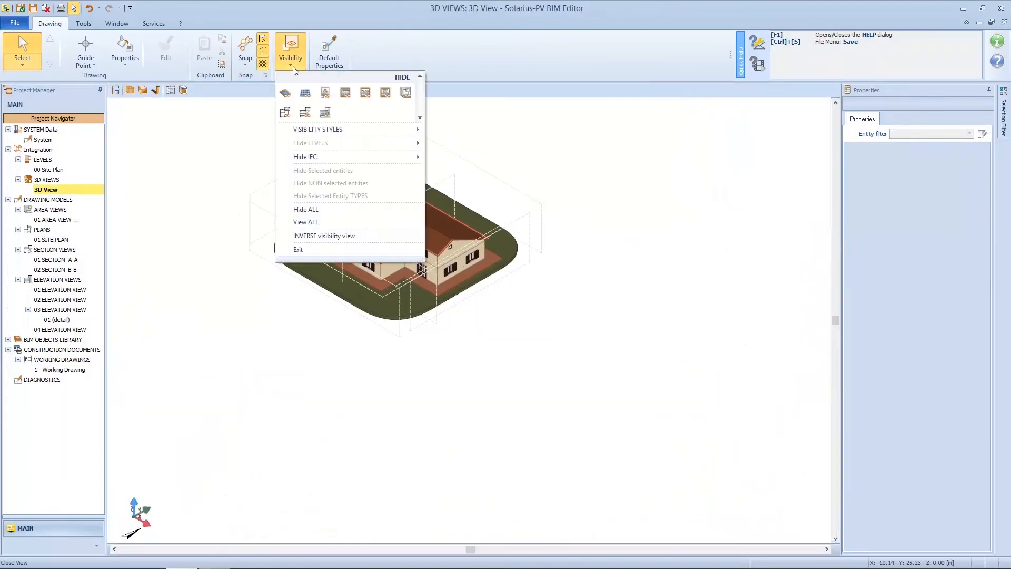
left_click(289, 113)
left_click(305, 112)
left_click(323, 114)
left_click(408, 93)
left_click(599, 378)
scroll(351, 244, "up", 5)
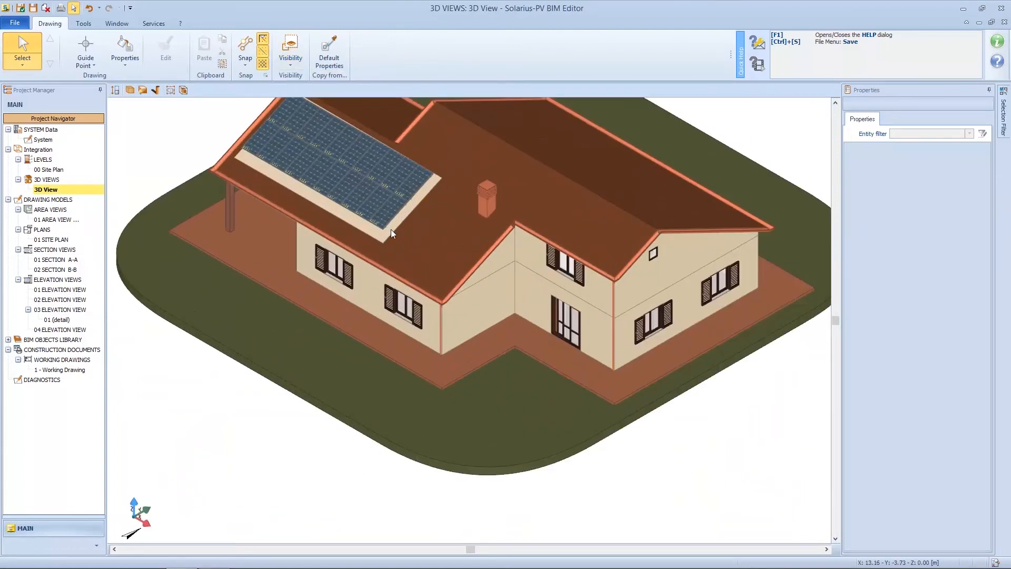
scroll(391, 229, "down", 5)
double_click(58, 370)
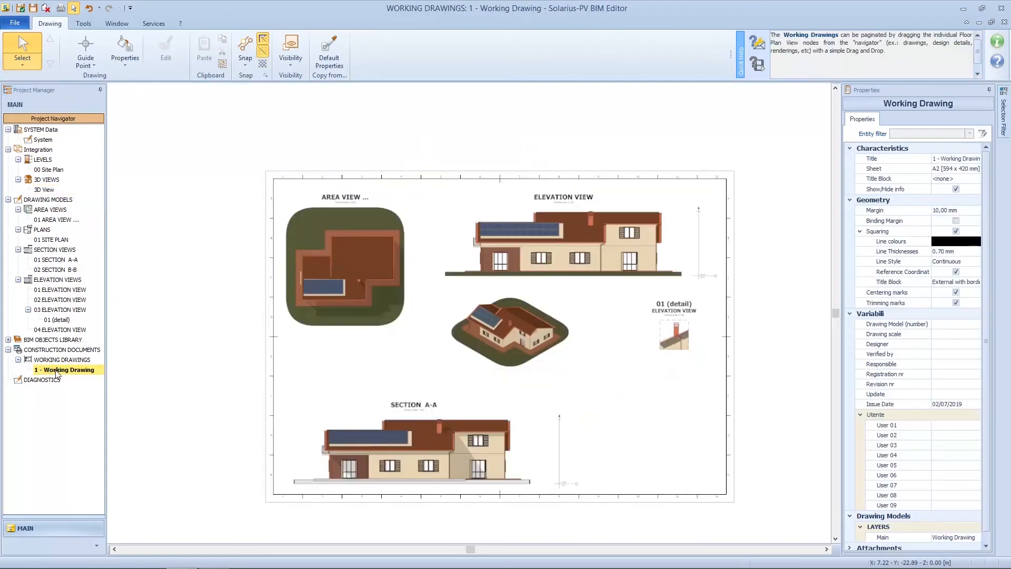
Try the command that makes the sheet's properties the default for new working drawings, declining the confirmation
scroll(516, 327, "up", 3)
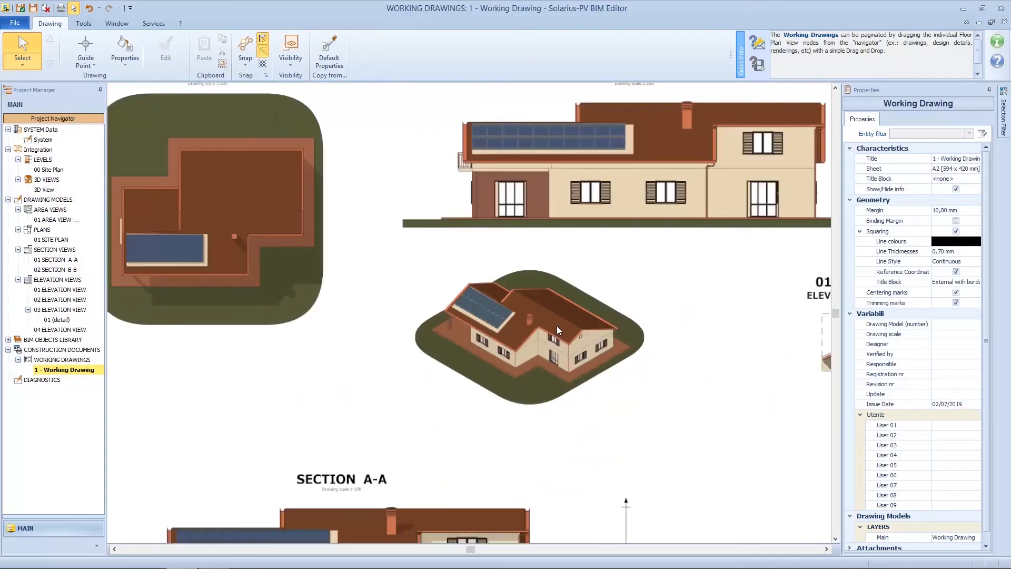
scroll(557, 325, "down", 3)
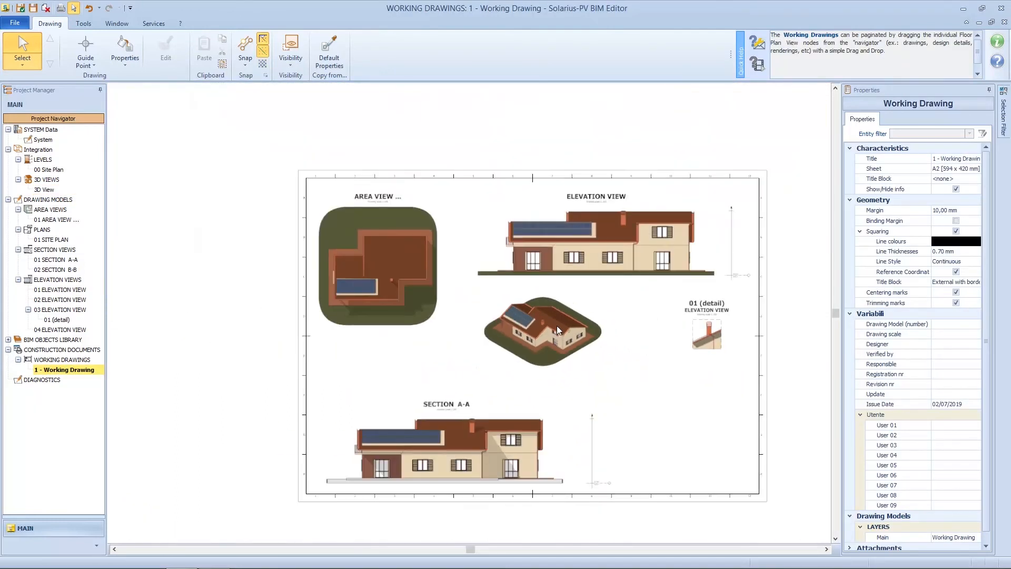
middle_click_drag(567, 326, 492, 316)
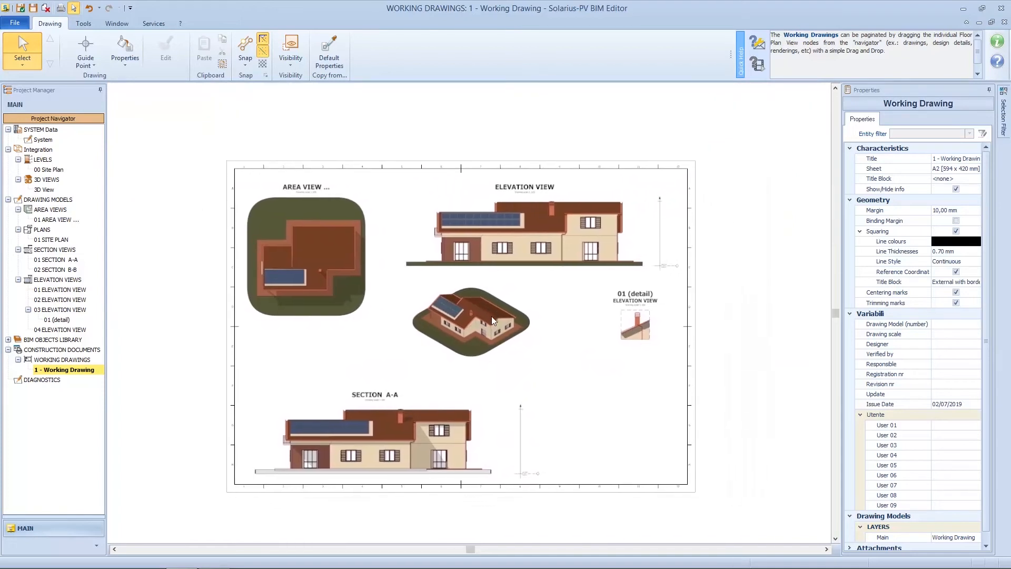
left_click(964, 426)
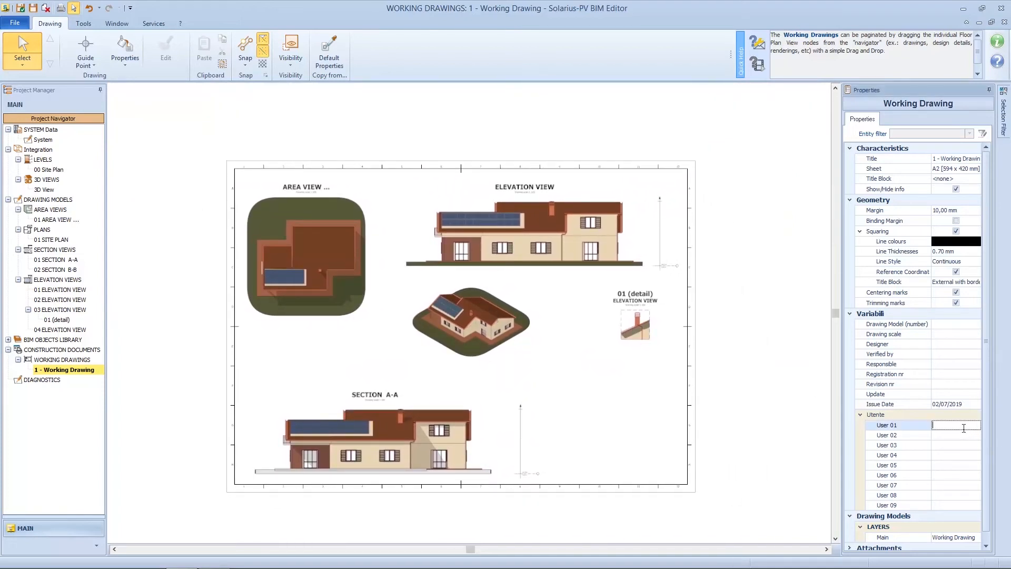
left_click(691, 172)
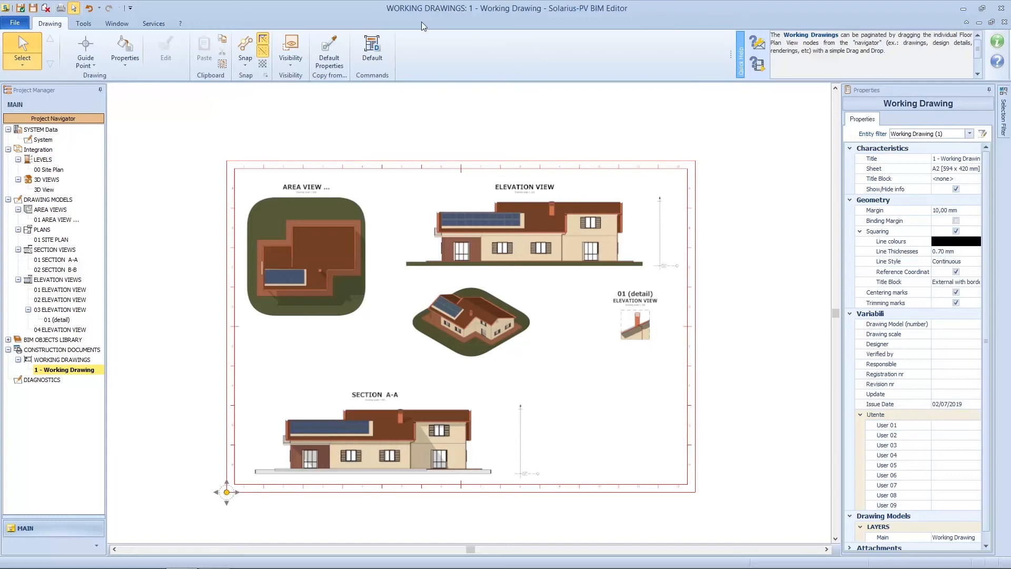
left_click(367, 50)
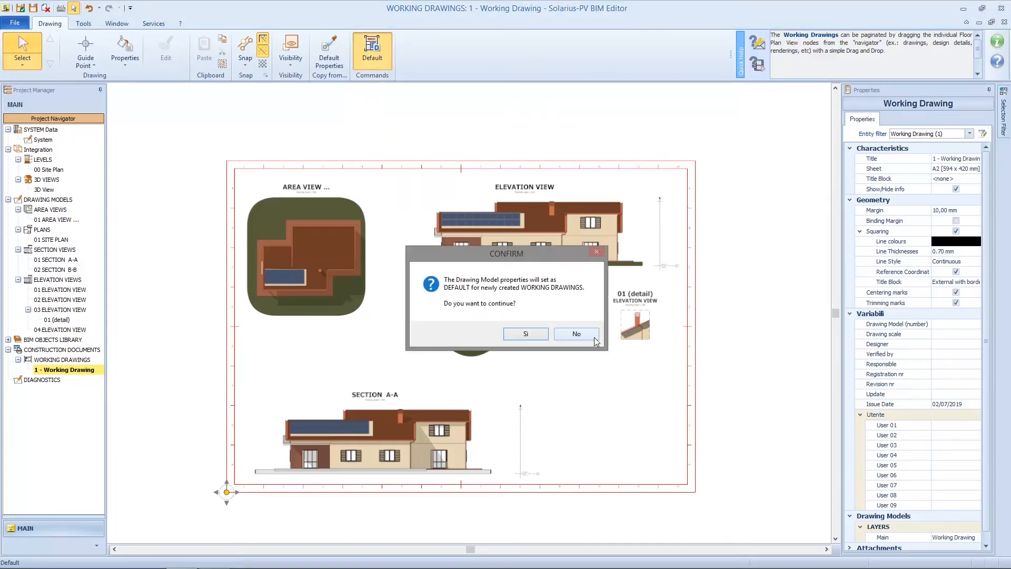
left_click(595, 340)
Open the print setup, centre the drawing horizontally and vertically on the page, and generate its print preview
left_click(61, 8)
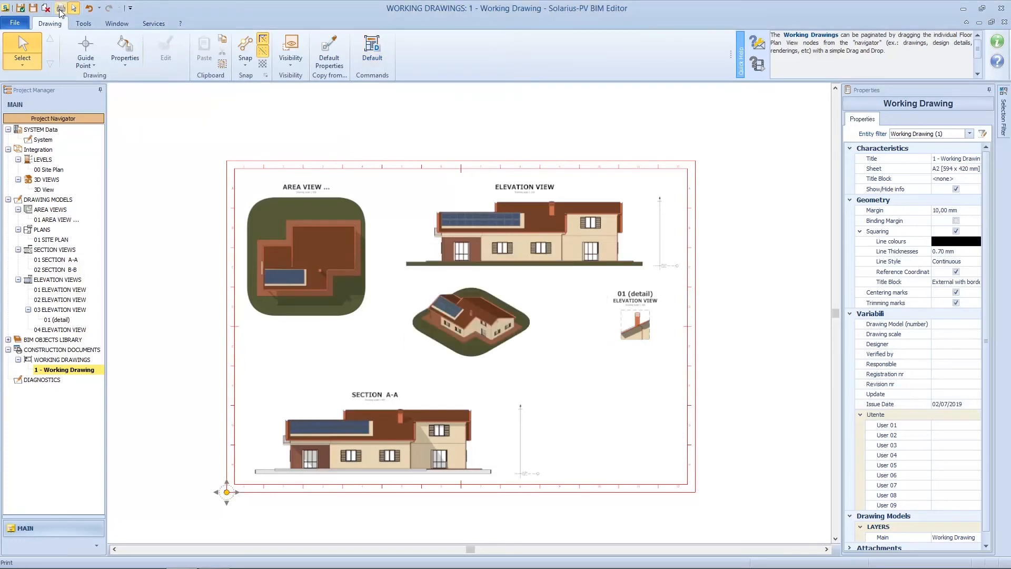
left_click(127, 59)
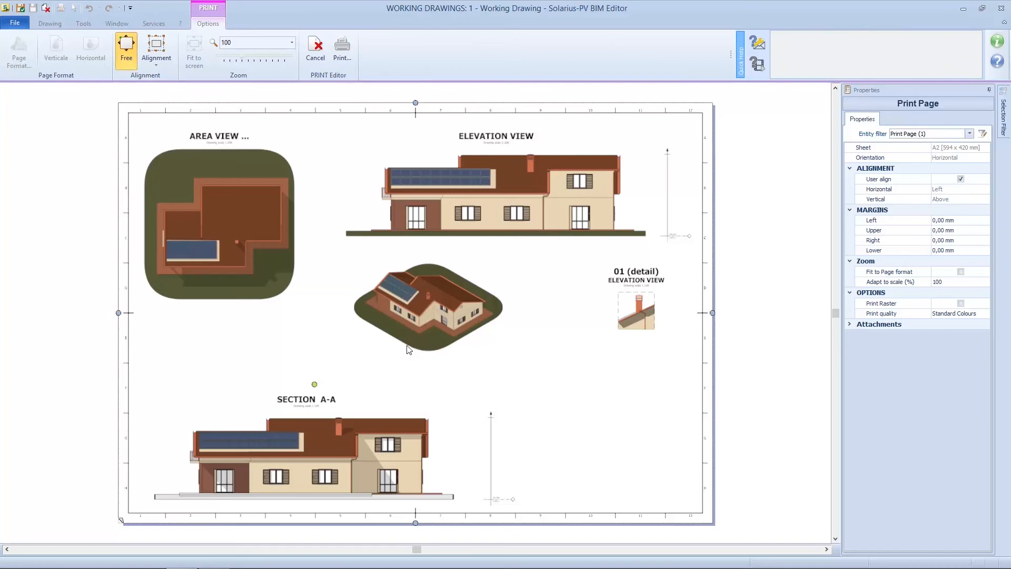
left_click(156, 50)
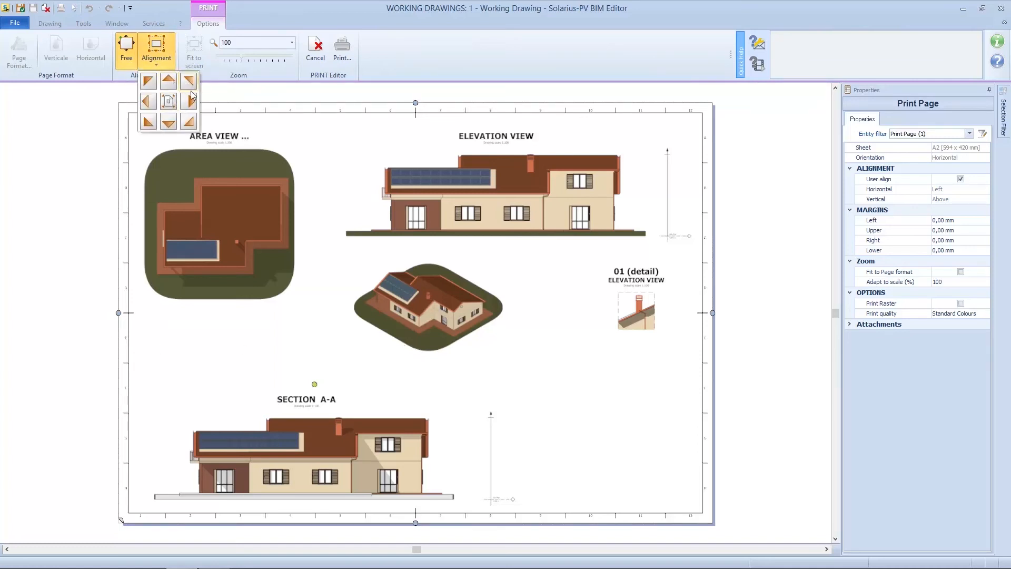
left_click(169, 122)
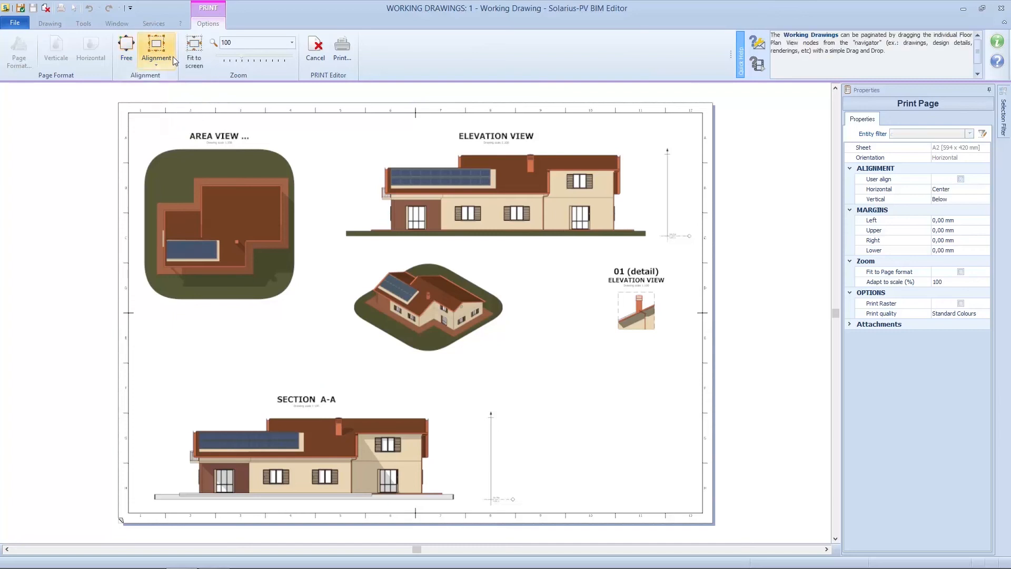
left_click(156, 50)
left_click(169, 101)
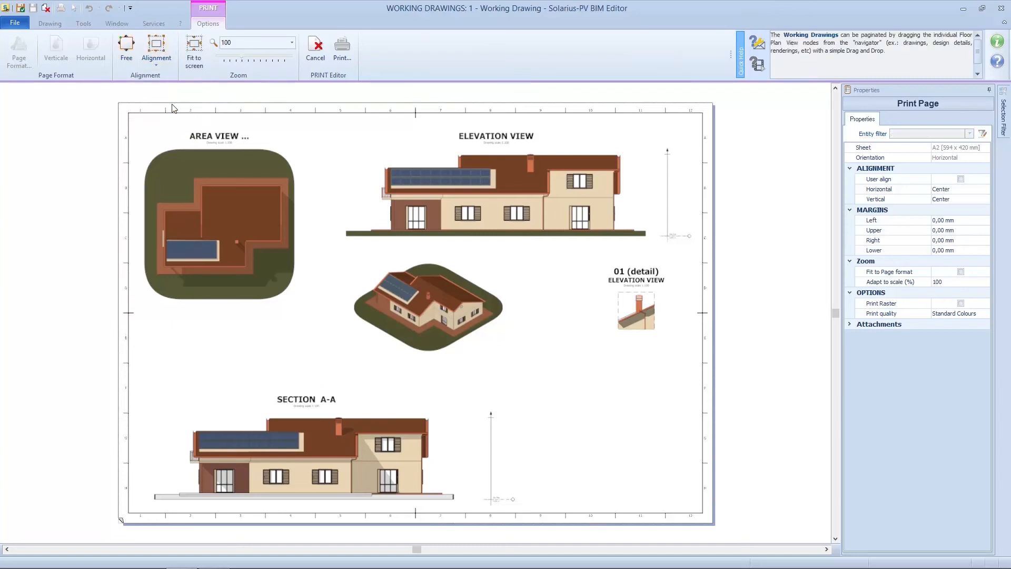
left_click(342, 50)
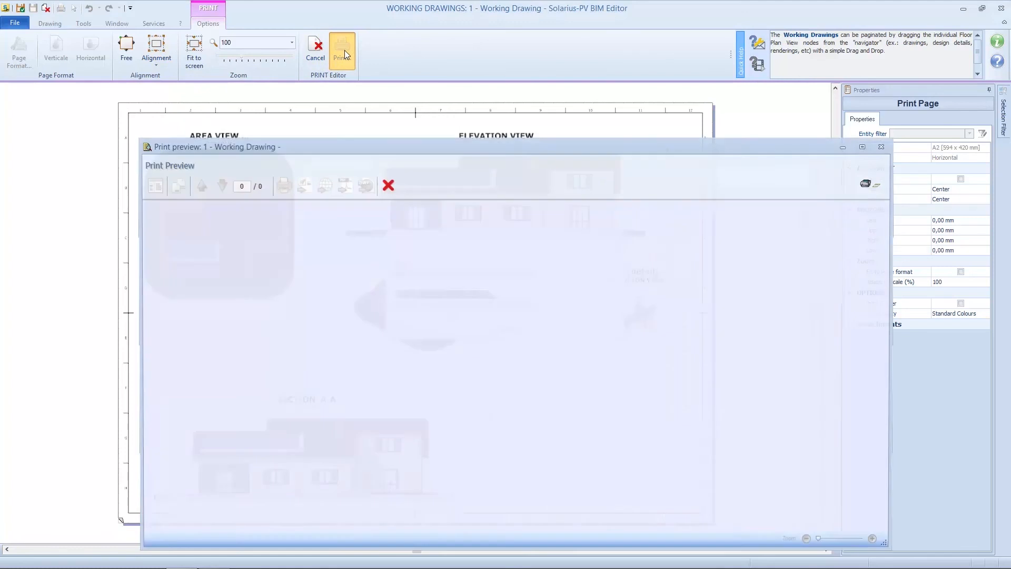
left_click_drag(412, 146, 379, 102)
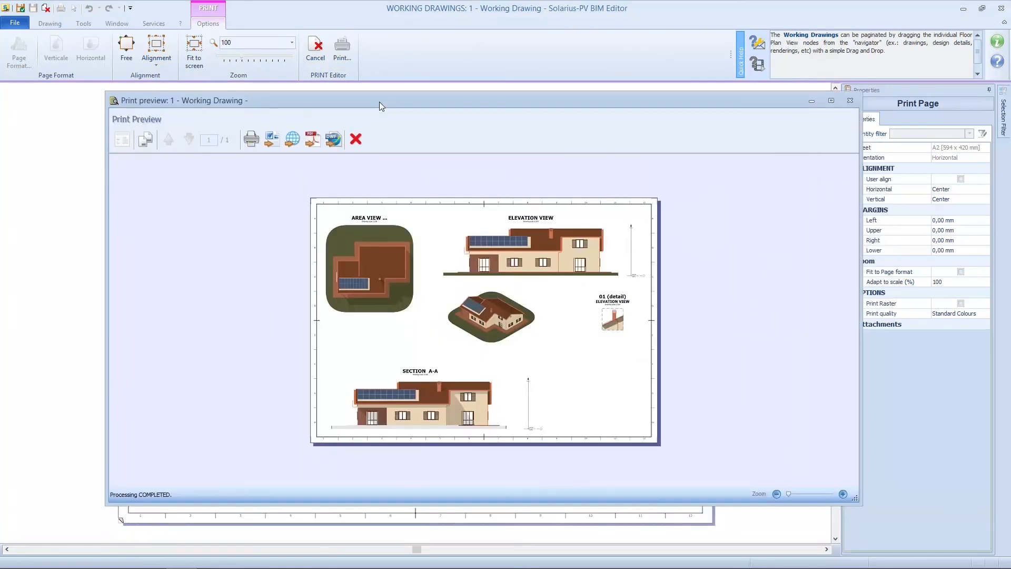